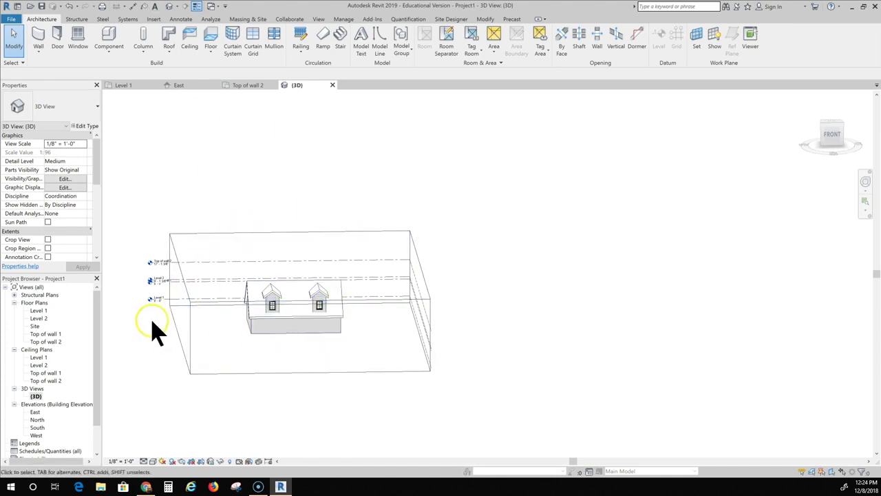
Step: On the Level 1 plan, select the south Exterior - Brick on Mtl. Stud wall and open its type properties
double_click(39, 310)
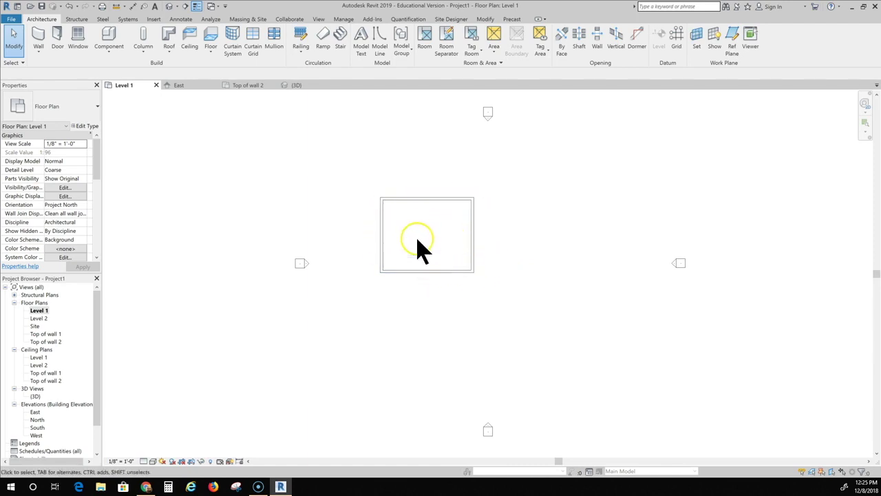
click(426, 272)
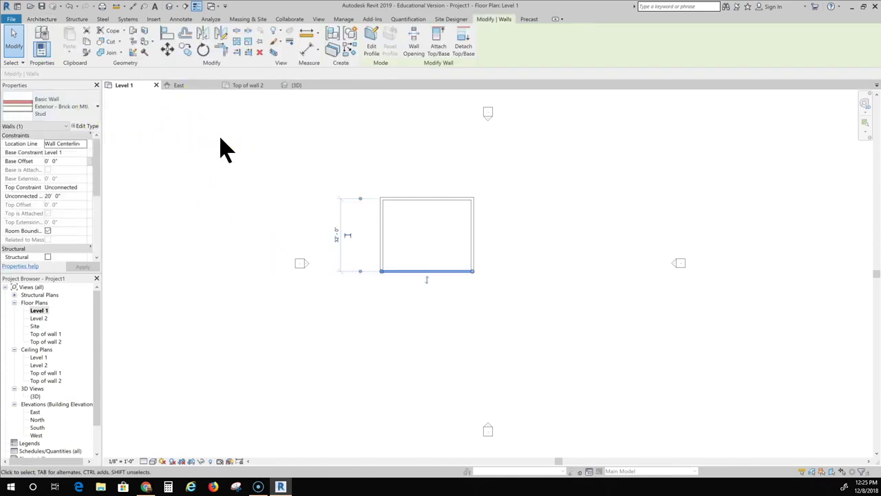
click(86, 126)
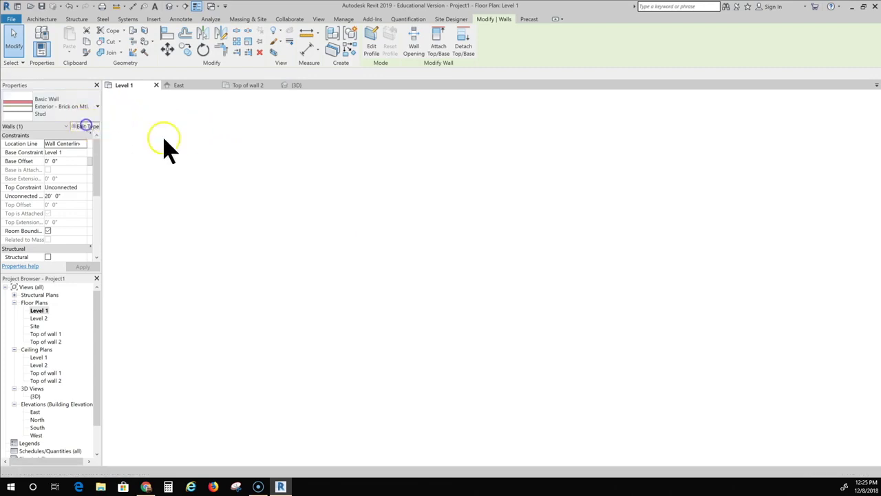
Step: Open the nine-layer Edit Assembly for Exterior - Brick on Mtl. Stud and begin editing the Finish 1 material
click(196, 200)
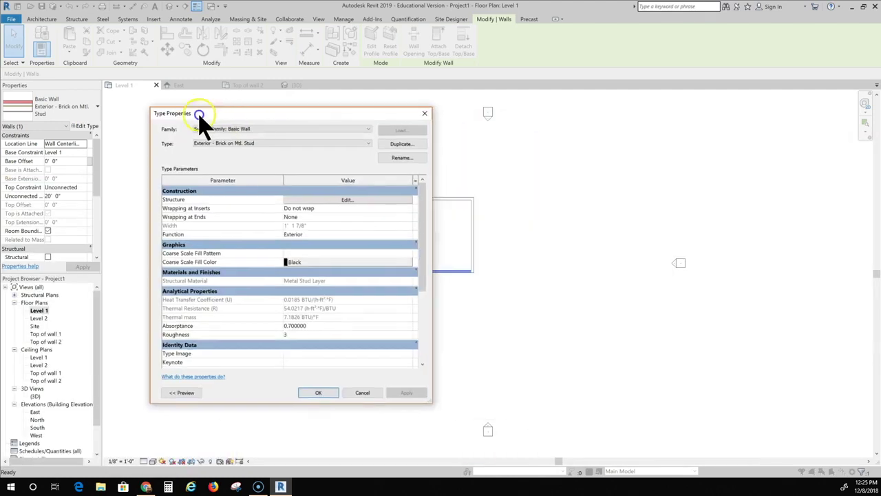
drag(199, 112, 182, 120)
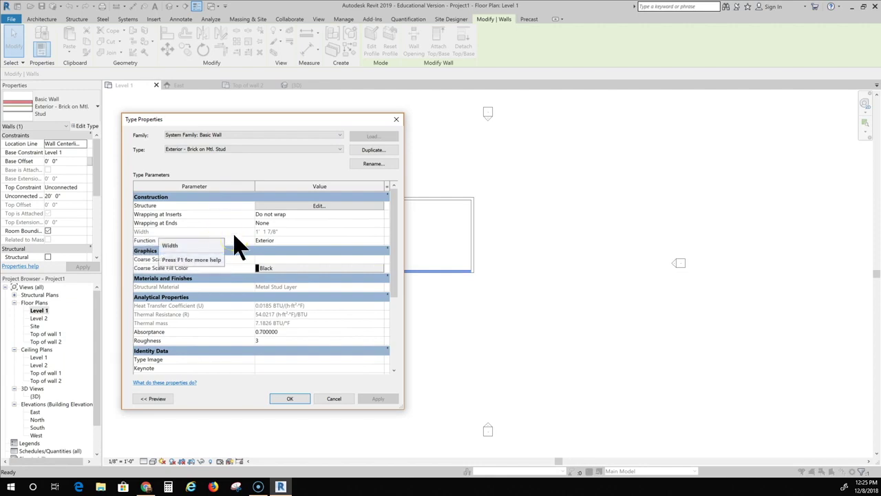
click(202, 232)
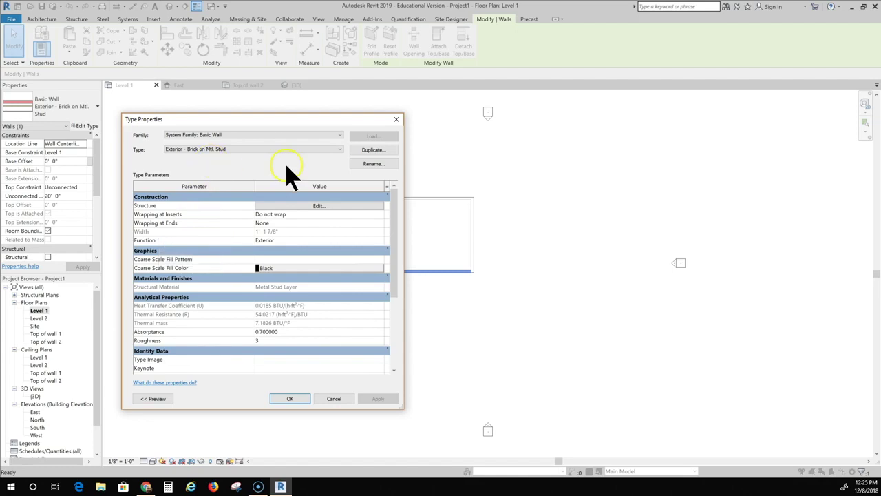
click(320, 206)
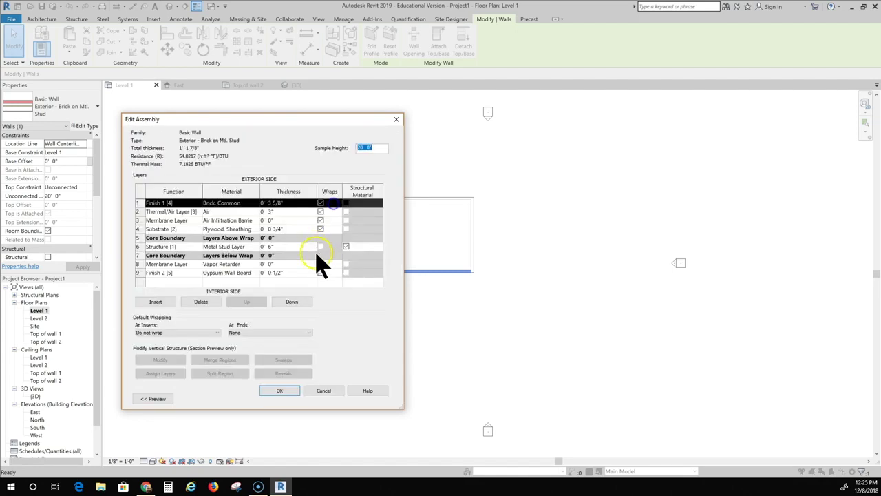
click(254, 203)
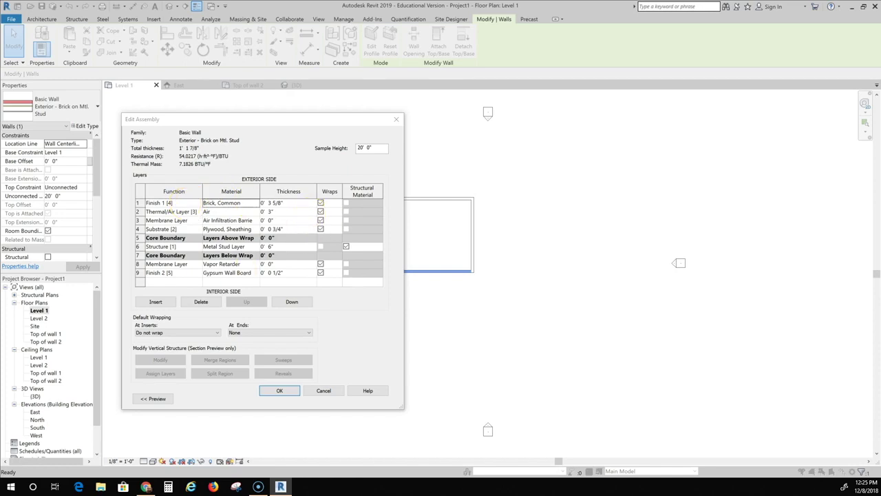
Step: Create a new material in the Material Browser and name it Lap Board
drag(543, 120, 225, 132)
scroll(200, 348, down, 1)
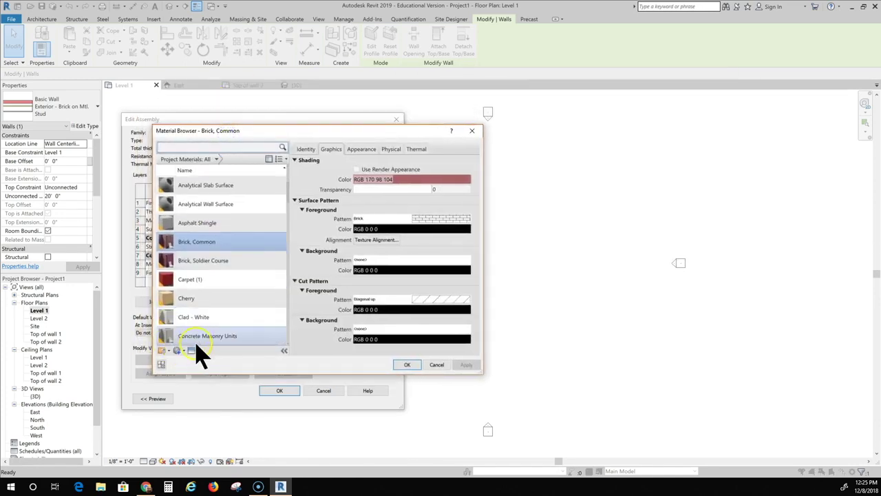
click(181, 350)
click(194, 363)
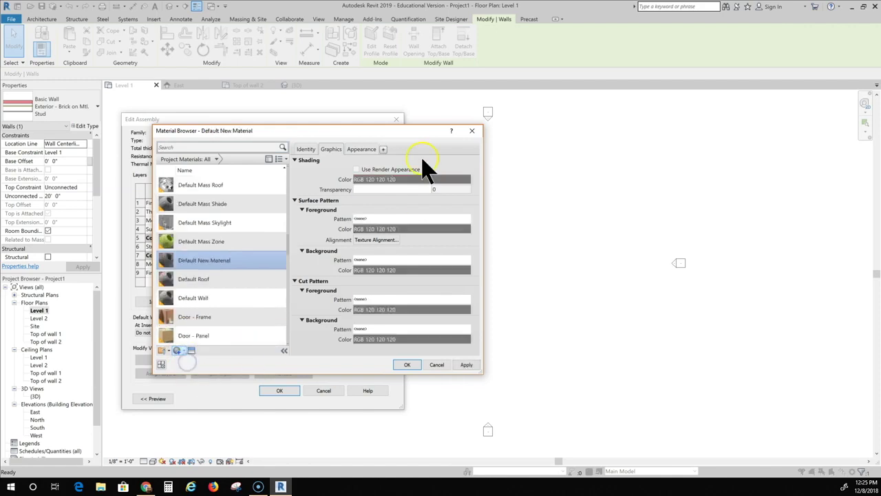
click(307, 148)
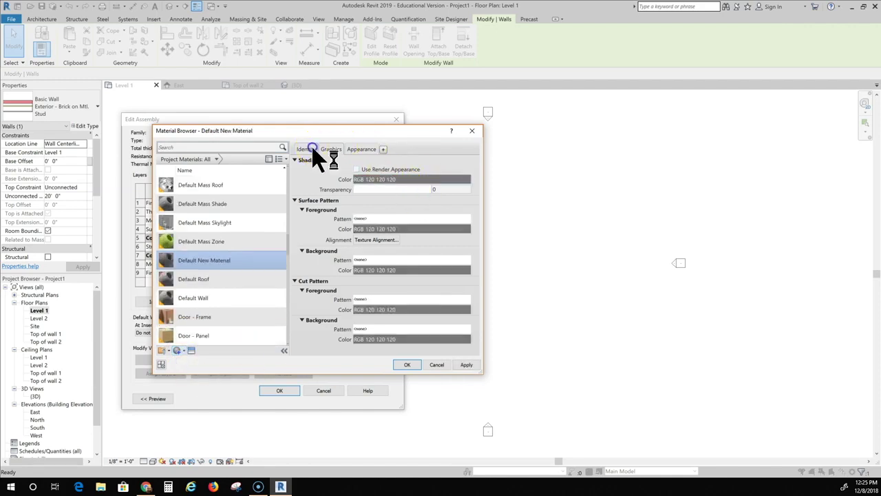
click(371, 160)
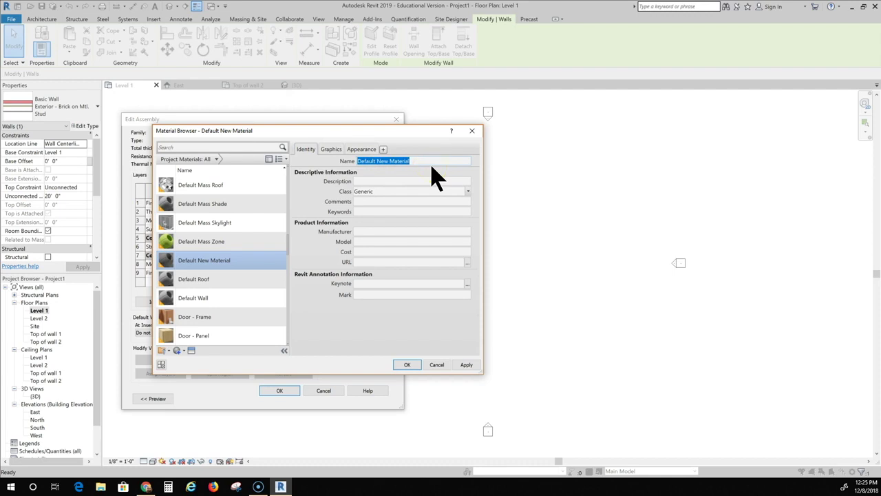
text(Lap Board)
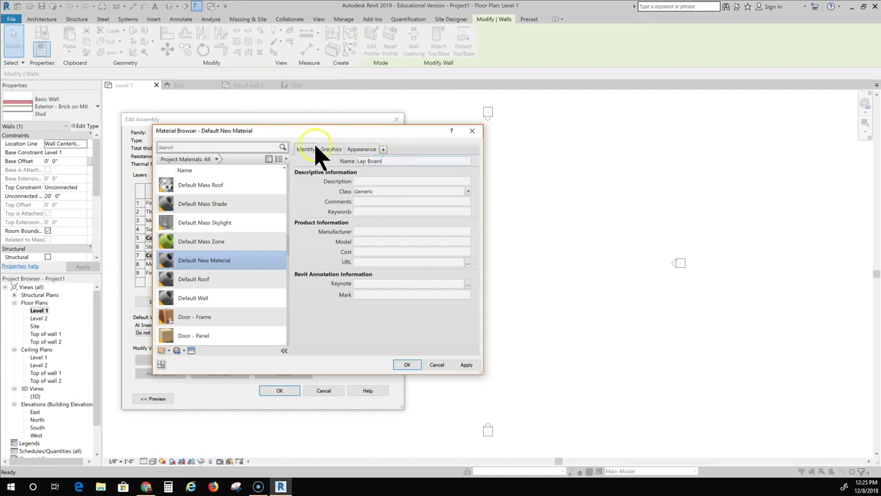
Step: Set Lap Board's graphics shading colour to olive (RGB 128 128 0)
click(331, 149)
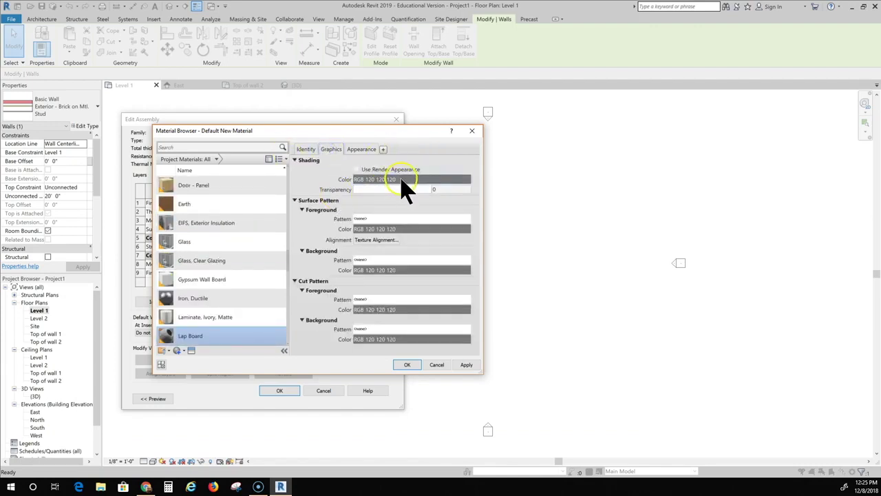
click(402, 179)
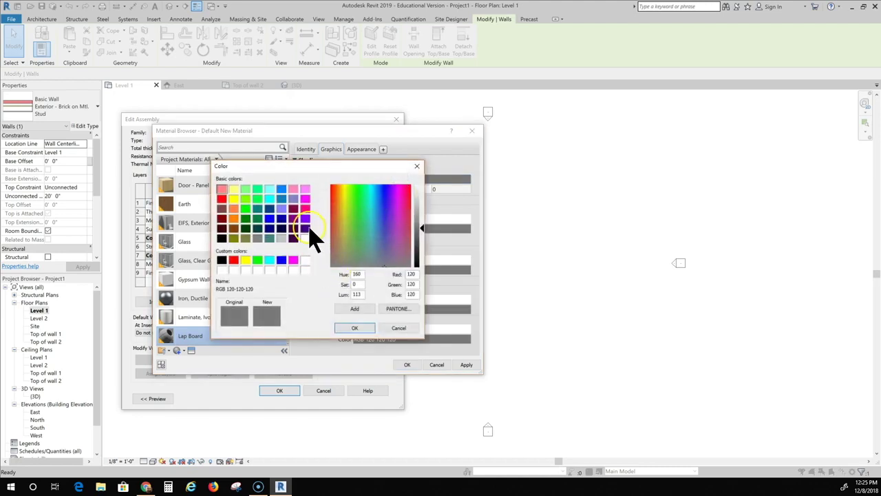
click(256, 240)
click(233, 238)
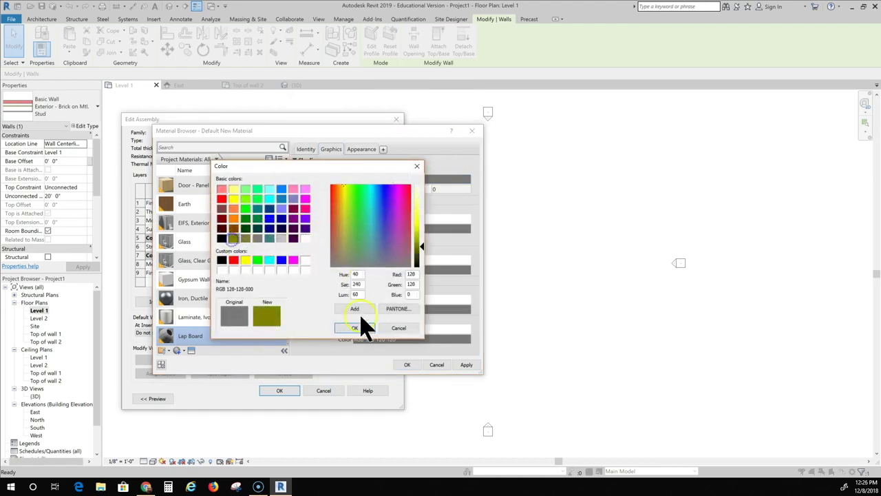
click(355, 328)
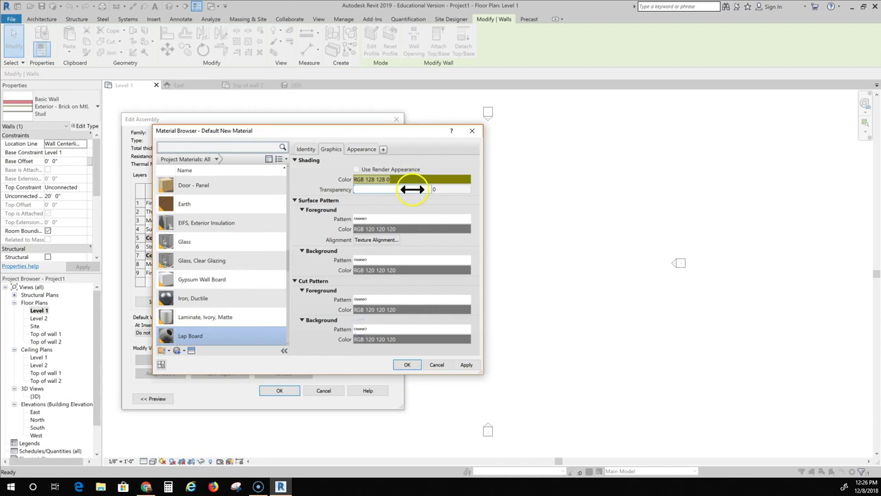
click(390, 232)
Step: Give Lap Board the Horizontal surface fill pattern
click(377, 219)
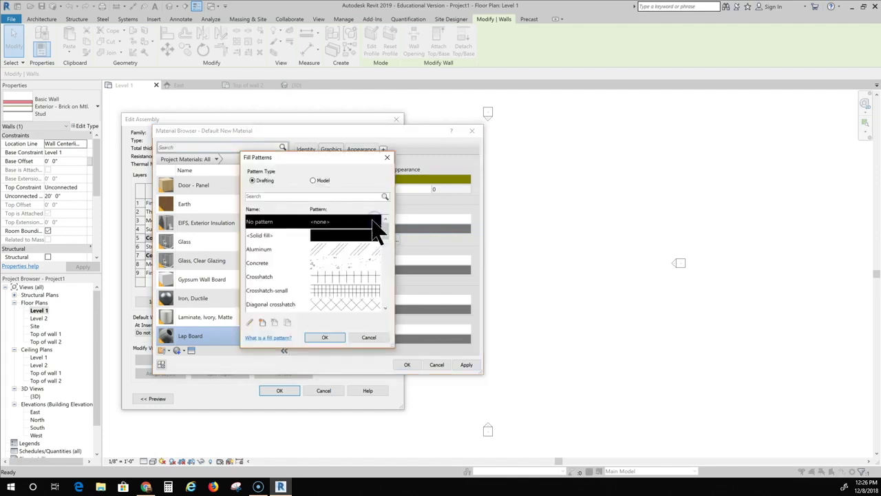
scroll(348, 272, down, 3)
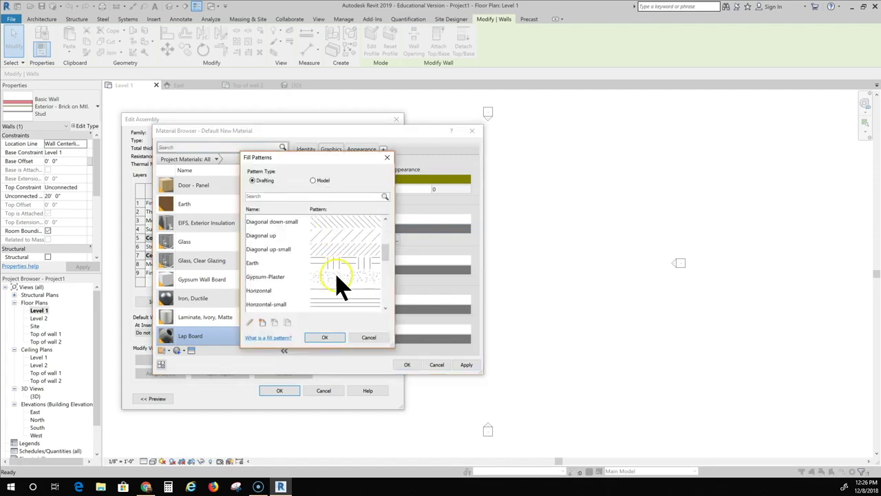
click(333, 291)
click(325, 337)
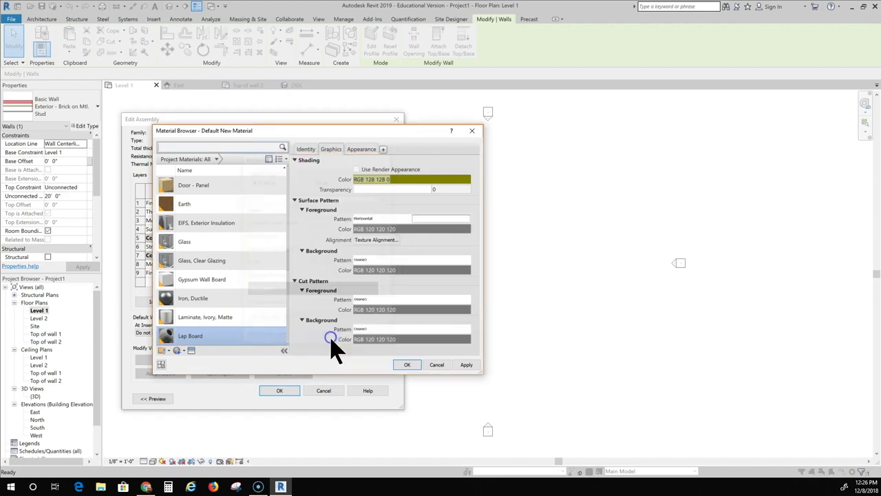
click(411, 241)
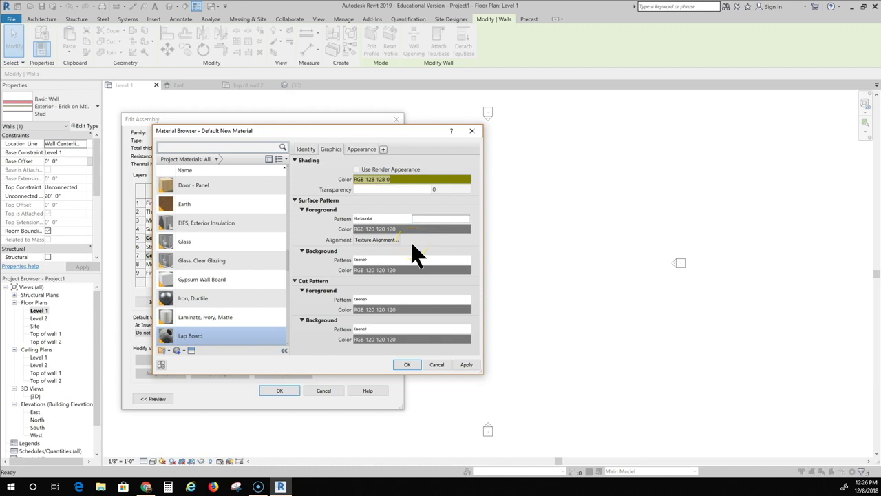
Step: Set Lap Board's appearance colour to olive, apply it, and assign it to the Finish 1 layer
click(361, 148)
click(383, 181)
click(391, 217)
click(231, 238)
click(355, 328)
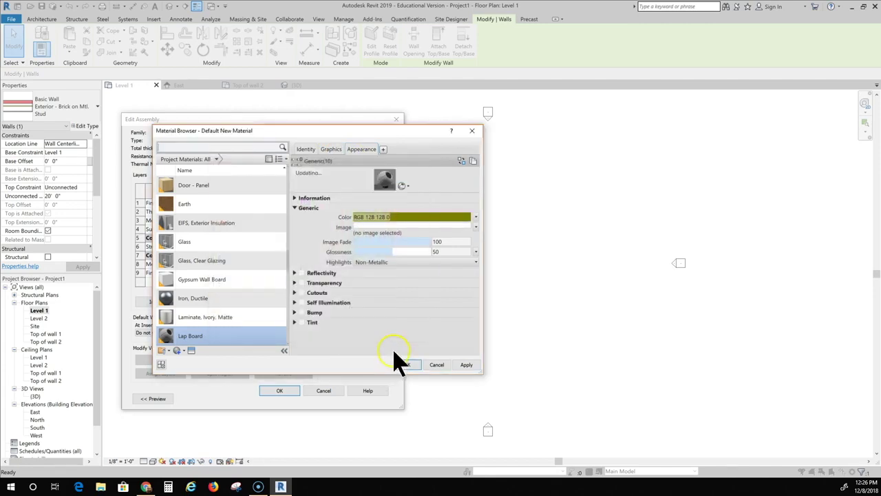
click(466, 364)
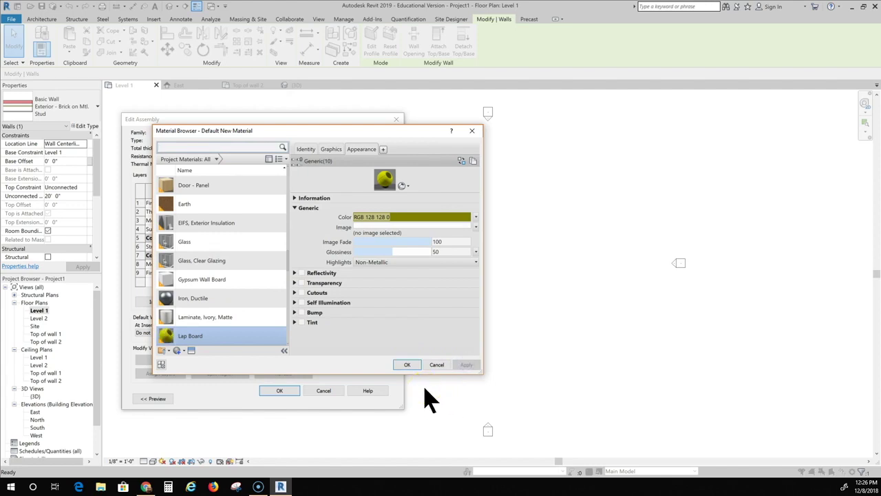
click(415, 365)
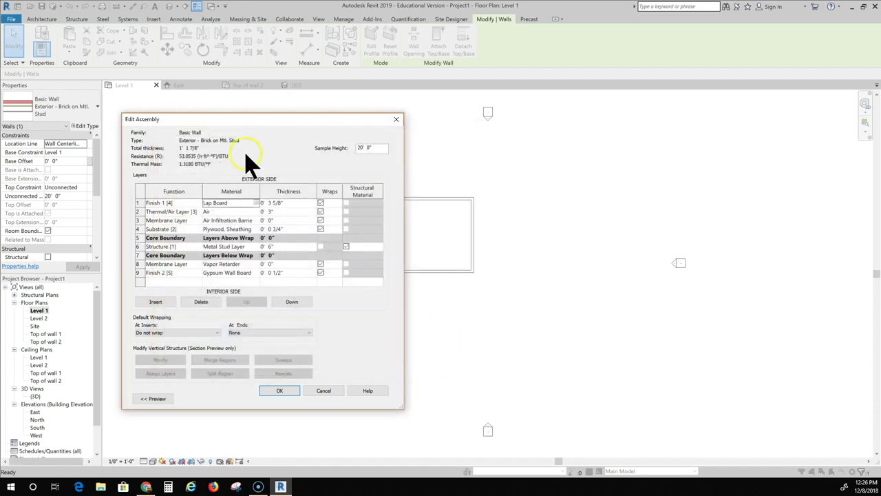
Step: Make the Lap Board finish layer 1" thick and delete the Thermal/Air Layer
click(245, 202)
click(290, 203)
drag(289, 203, 253, 202)
text(1")
drag(282, 211, 264, 213)
click(140, 211)
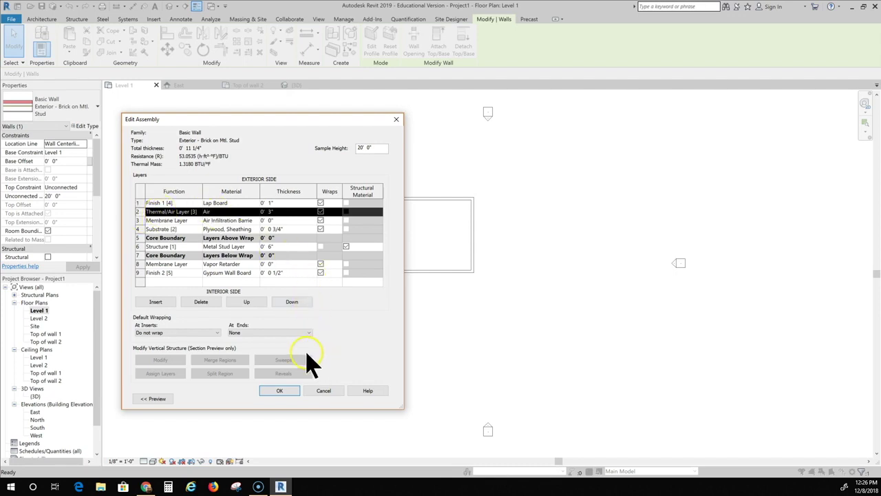
click(200, 302)
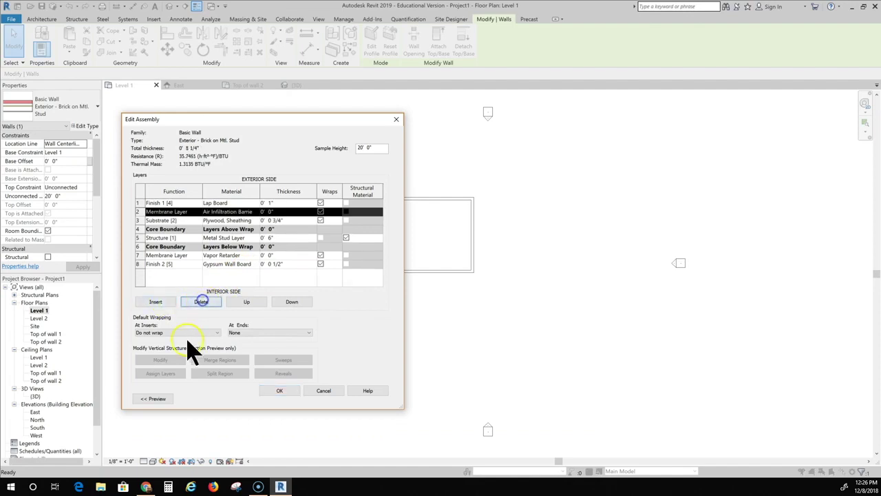
Step: Change the membrane layer under Lap Board to the Vapor Retarder material
click(230, 211)
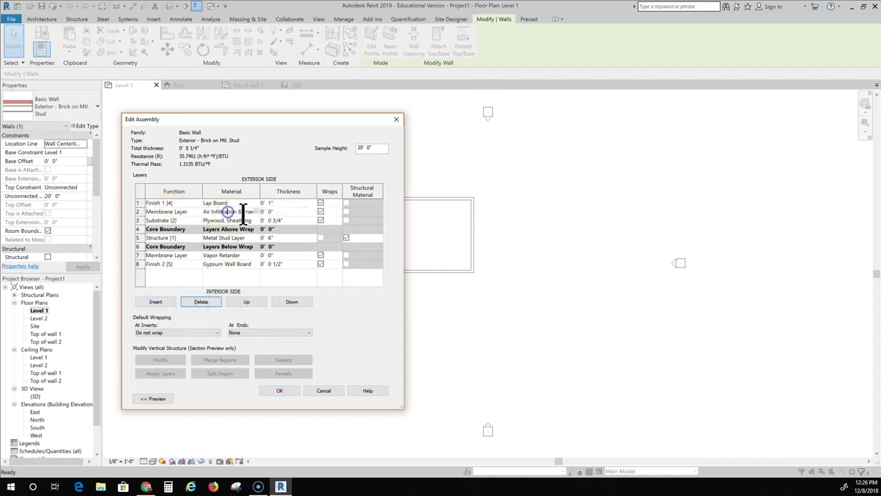
click(255, 212)
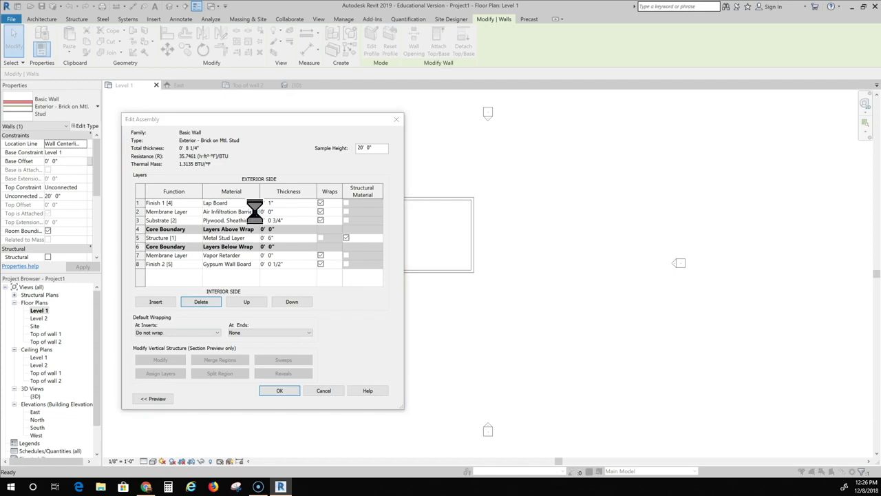
scroll(227, 296, down, 5)
scroll(227, 296, down, 12)
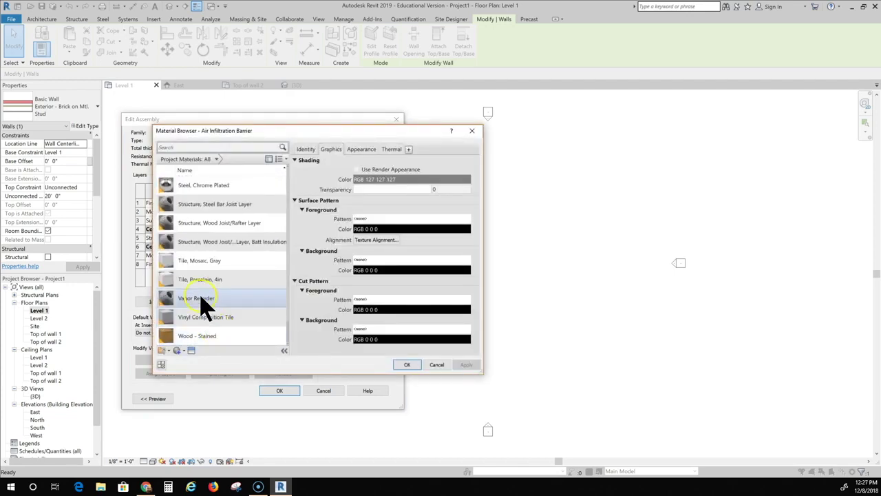
click(201, 301)
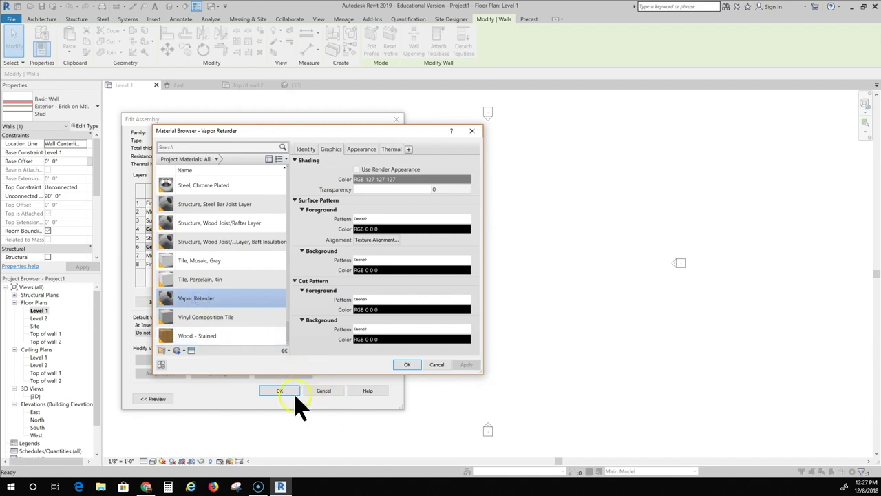
click(408, 365)
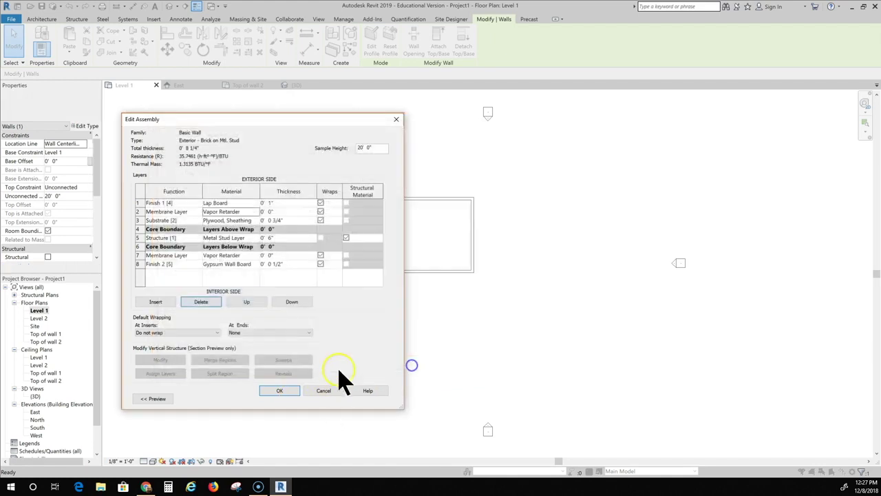
click(274, 210)
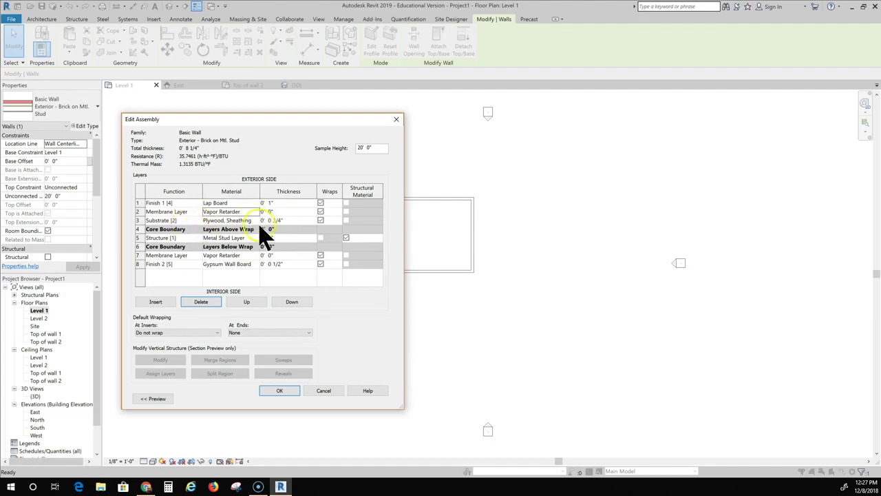
click(259, 228)
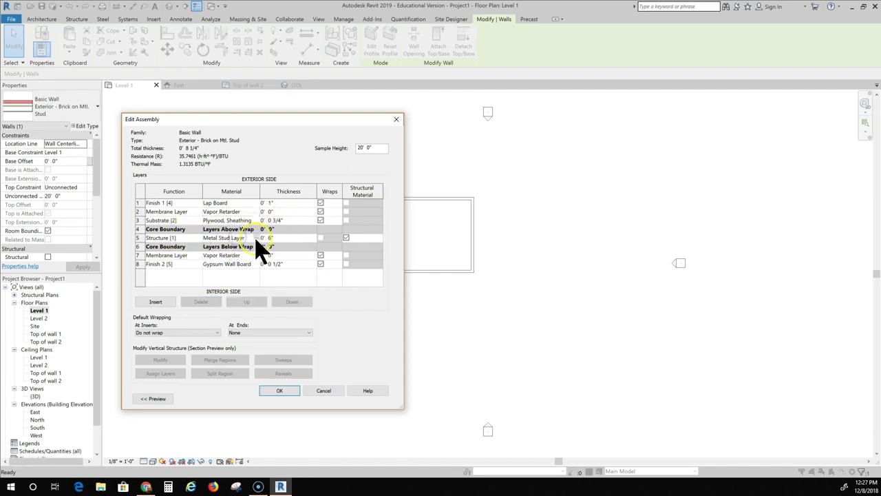
Step: Change the metal stud structure layer to Softwood, Lumber, 3 1/2" thick
click(234, 239)
click(257, 238)
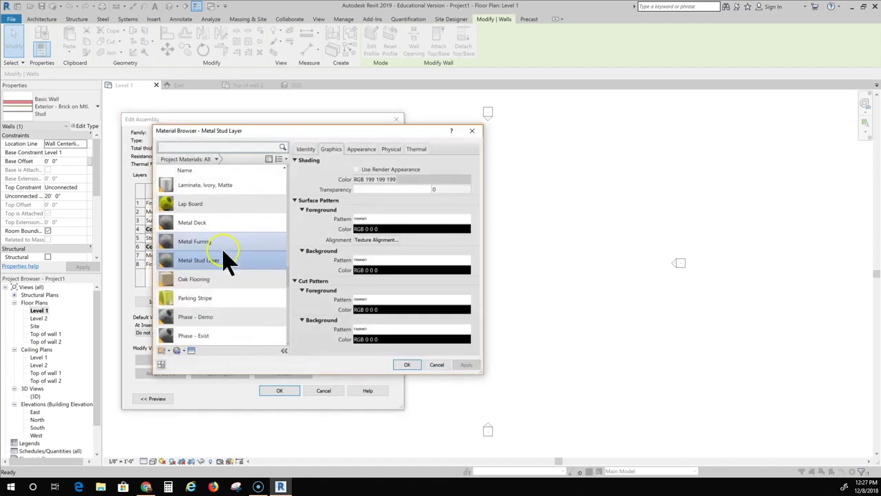
scroll(226, 269, down, 5)
click(216, 261)
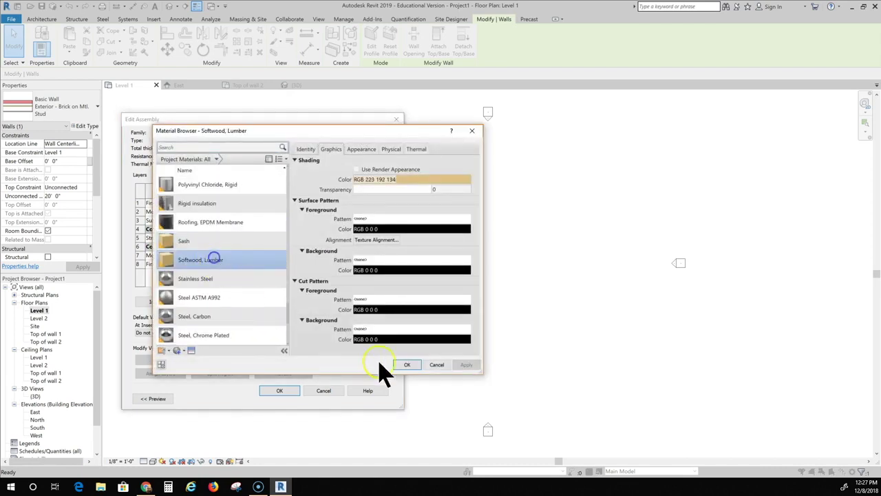
click(404, 365)
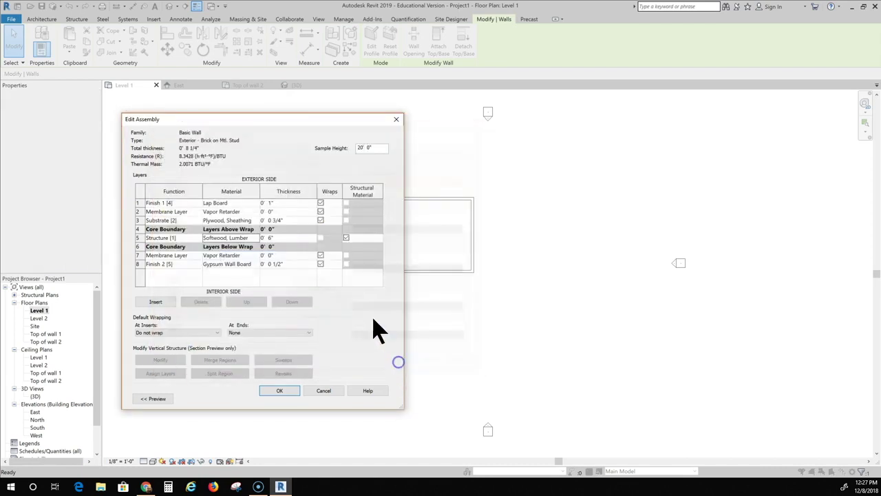
click(287, 238)
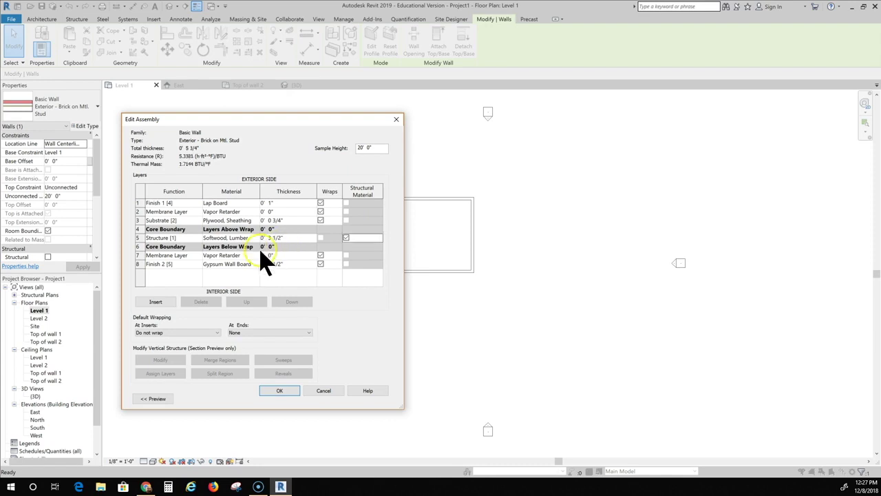
Step: Delete the interior membrane layer, then confirm and apply the seven-layer wall structure
click(139, 255)
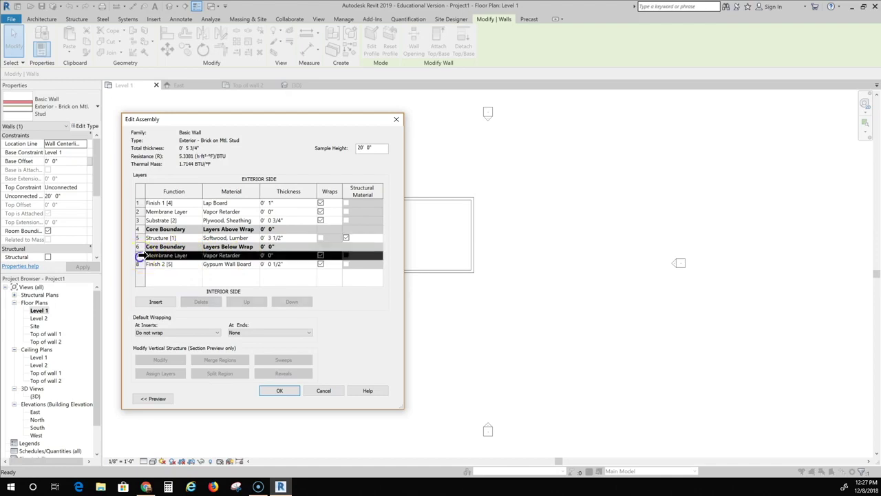
click(200, 302)
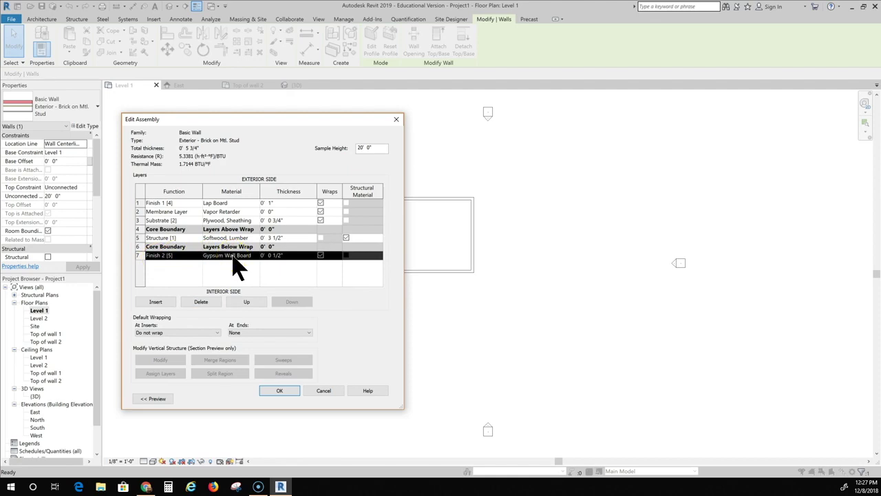
click(284, 301)
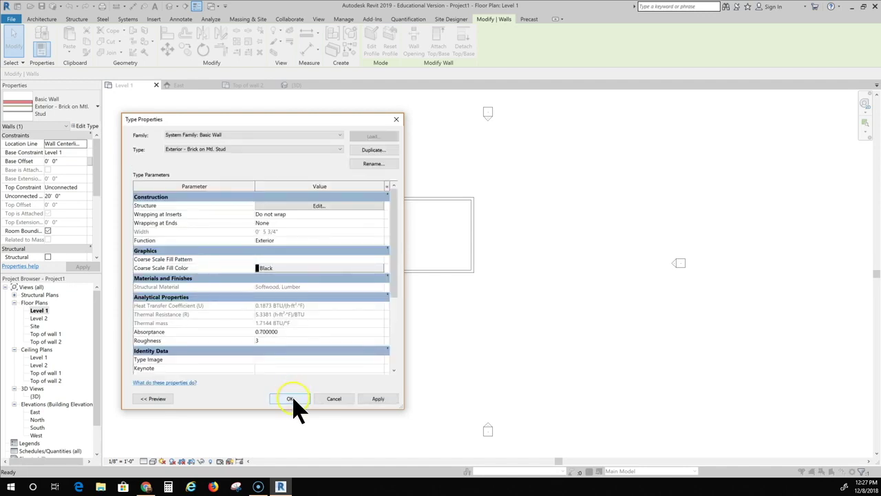
click(378, 398)
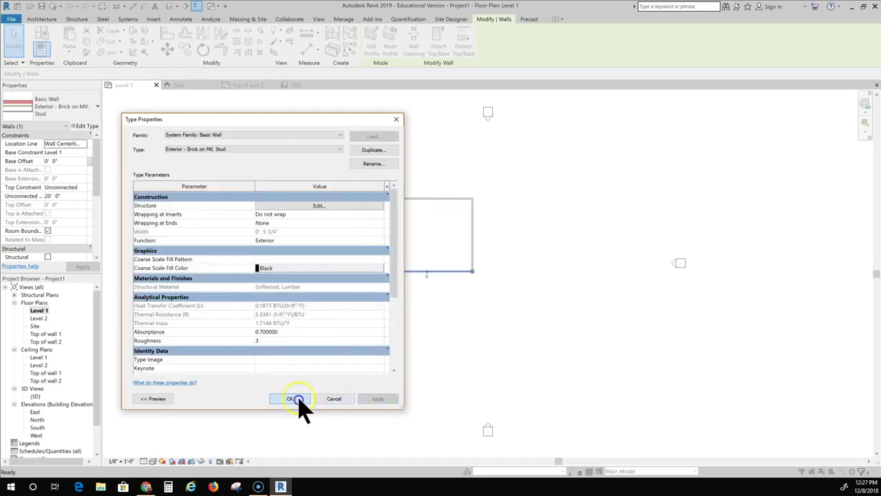
Step: Close the wall settings and duplicate the Generic - 12" floor type as 6" concrete
click(301, 400)
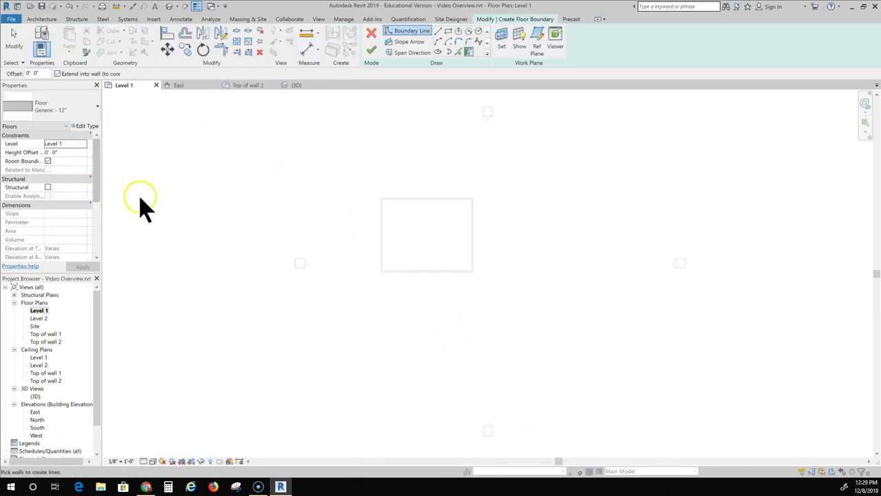
click(77, 109)
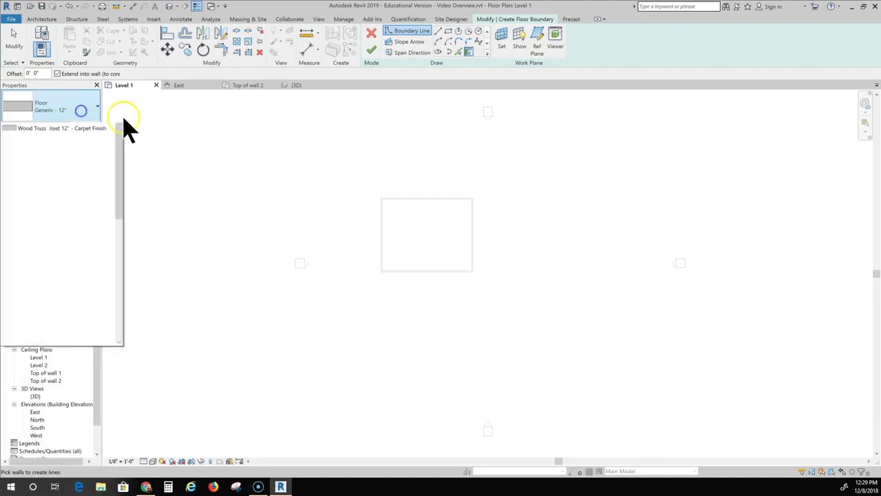
click(216, 135)
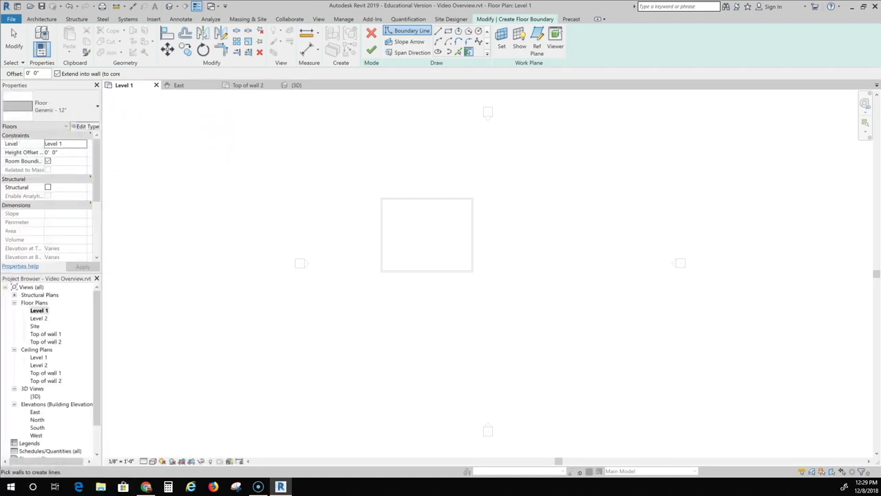
click(86, 126)
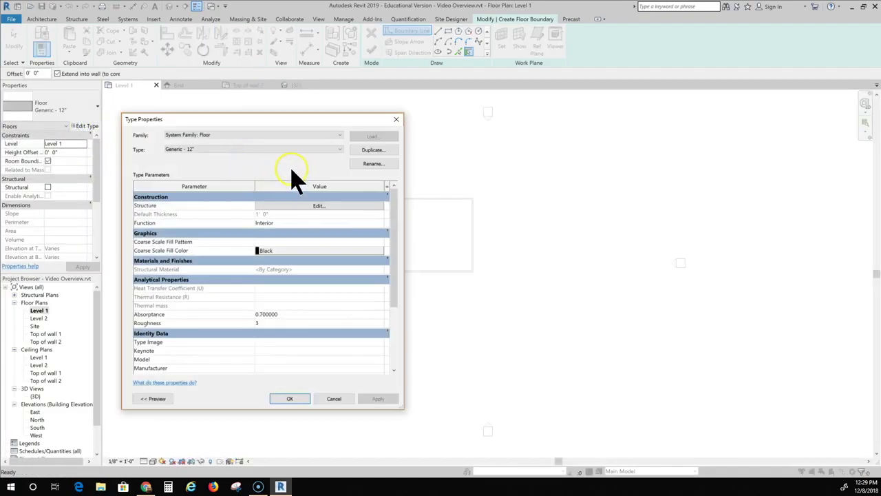
click(382, 149)
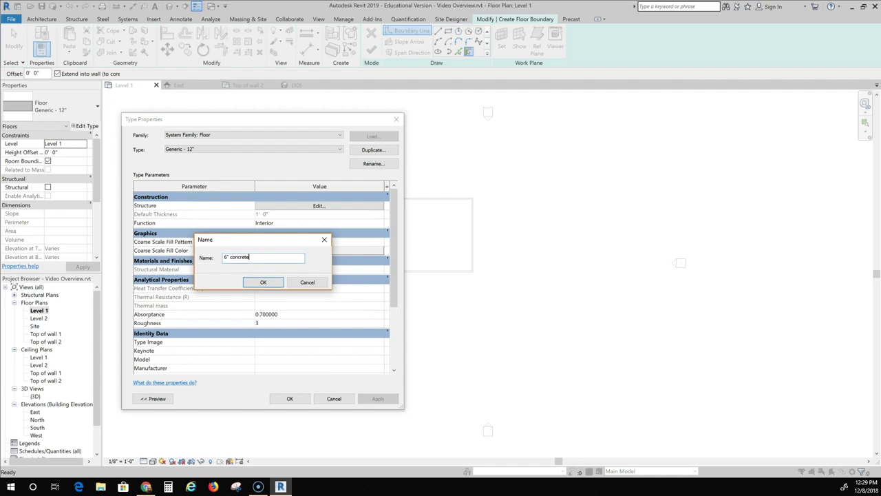
click(262, 282)
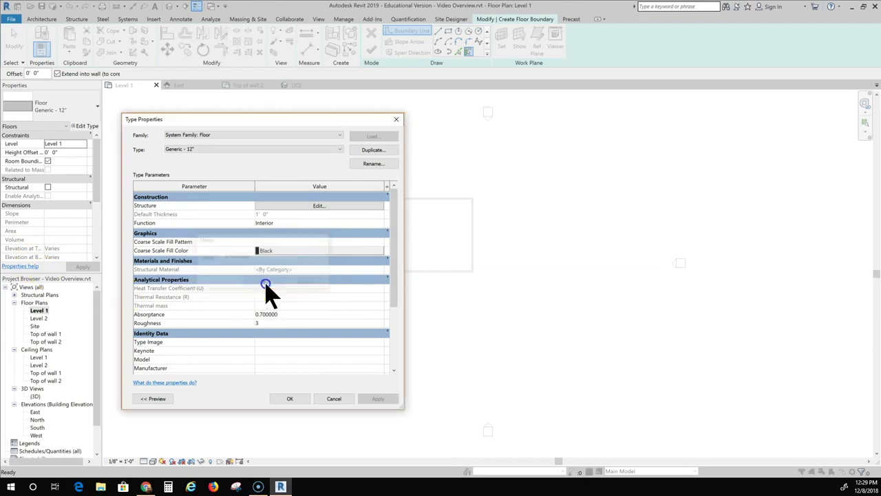
Step: Give the floor's structure layer Concrete, Cast-in-Place gray material and a 6" thickness
click(279, 207)
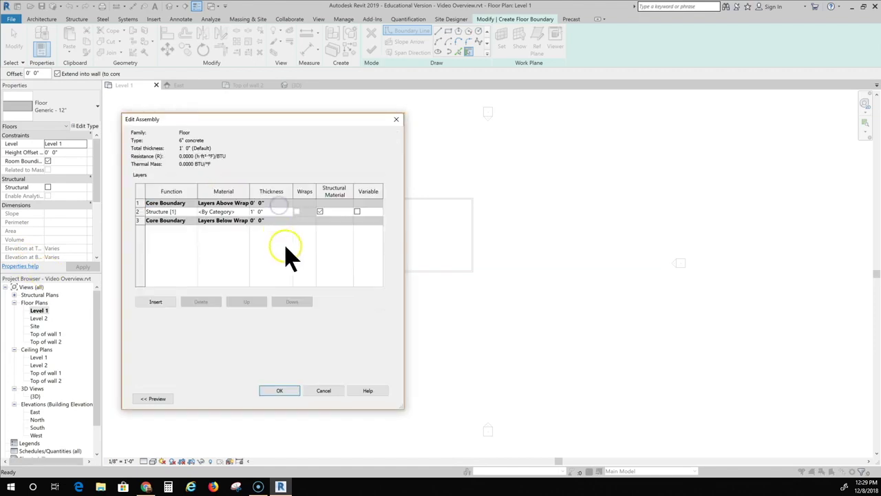
click(240, 214)
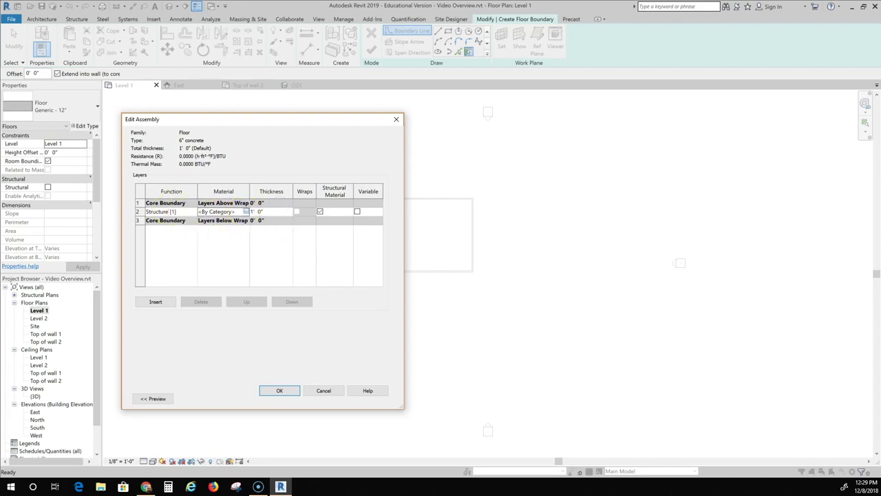
click(245, 211)
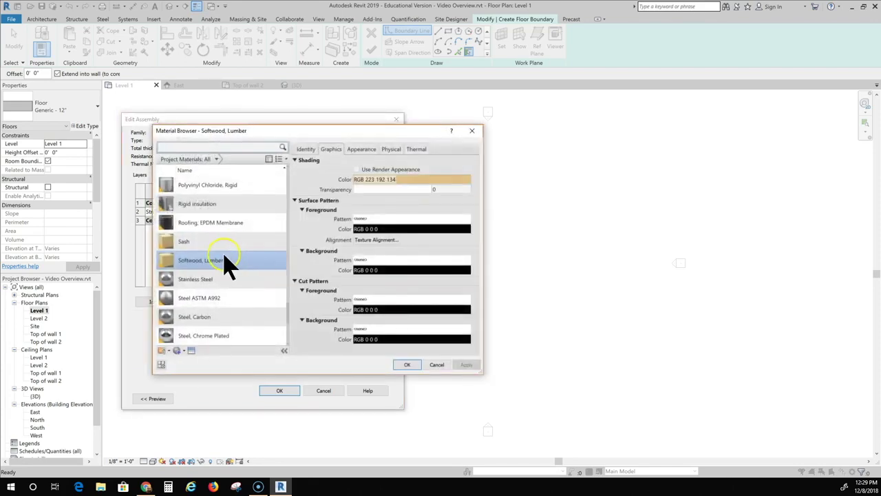
scroll(214, 265, up, 4)
scroll(212, 252, up, 10)
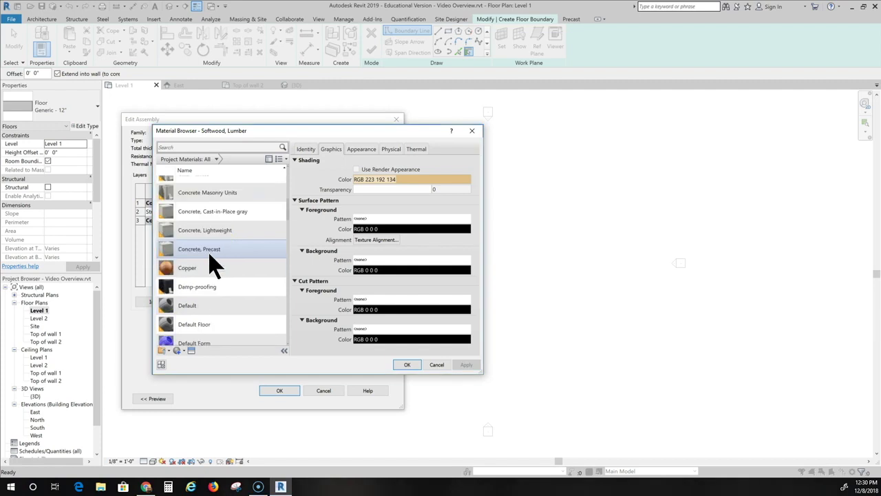
click(214, 214)
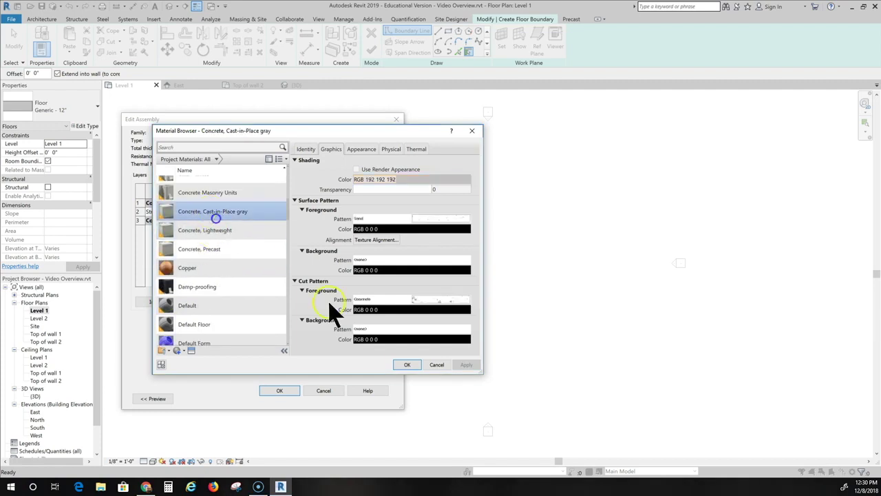
click(407, 365)
click(275, 212)
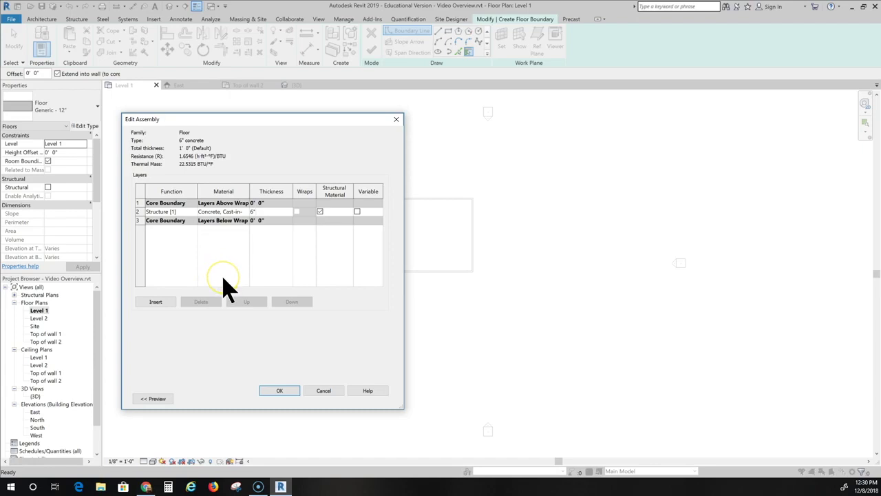
click(163, 307)
Step: Insert a new floor layer, move it to the top, and set its function to Finish 1 [4]
click(161, 307)
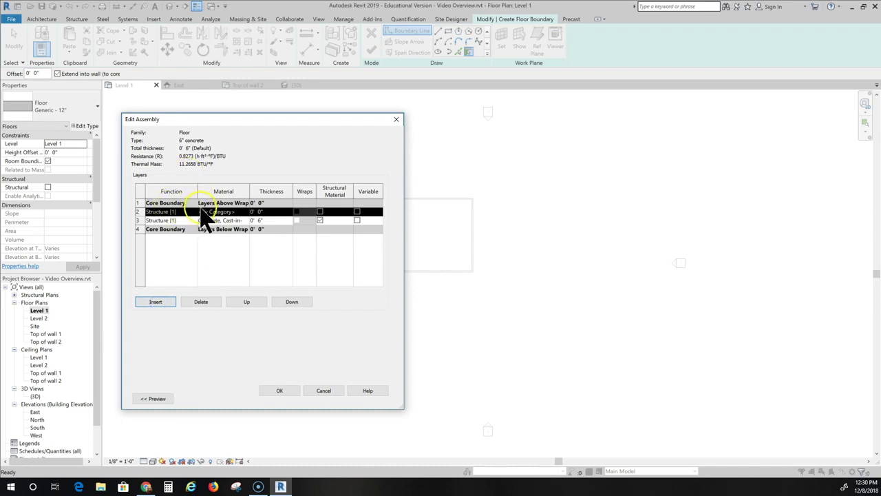
click(248, 304)
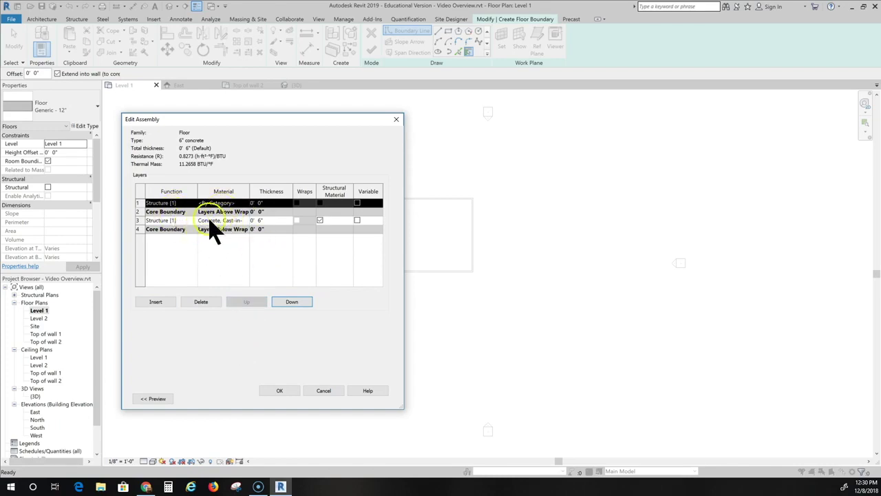
click(172, 203)
click(193, 203)
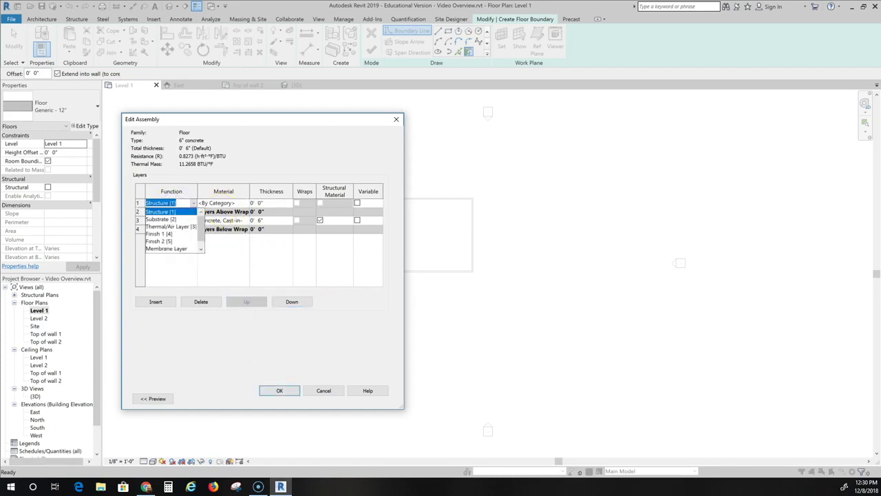
click(163, 234)
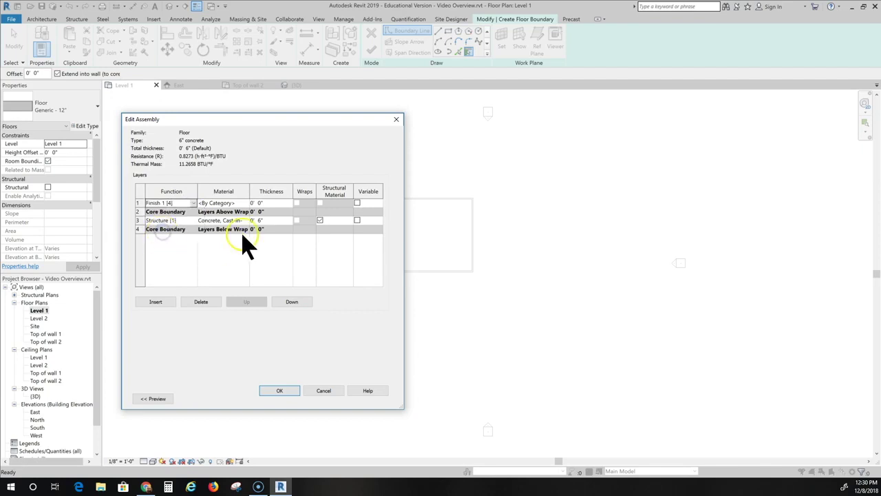
Step: Make the top layer 3/4" Carpet (1) and confirm the 6" concrete floor type
click(247, 204)
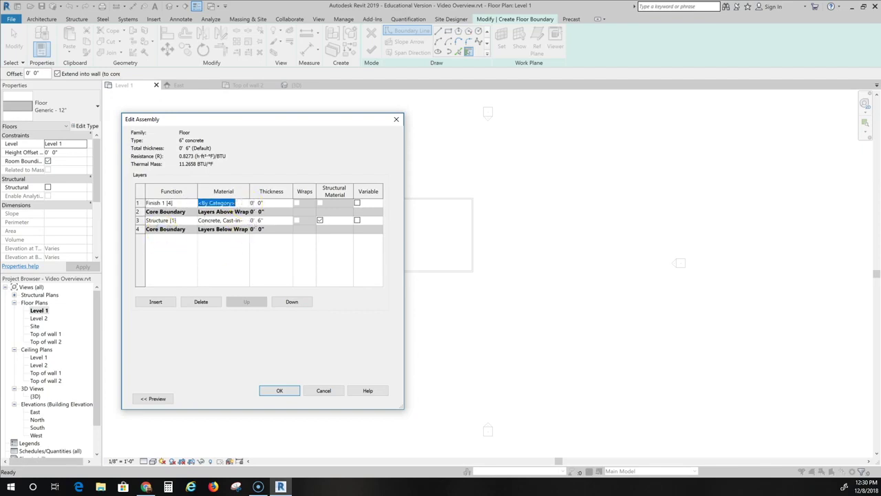
click(245, 202)
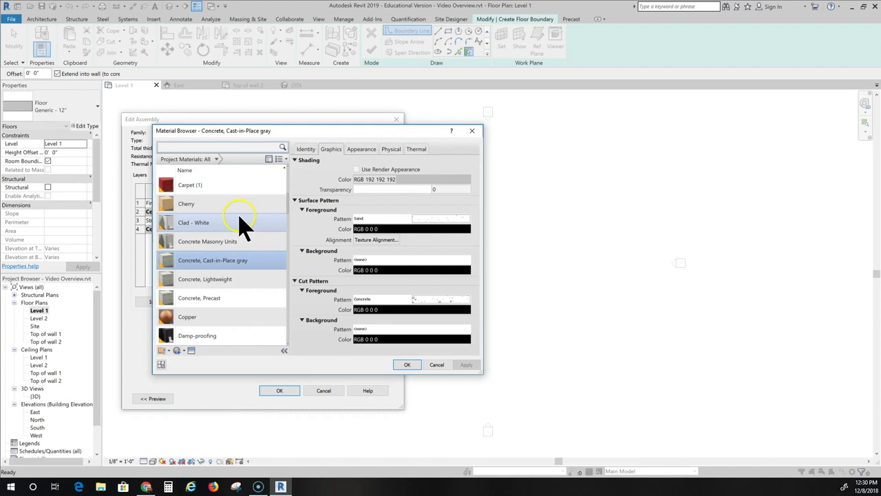
click(199, 186)
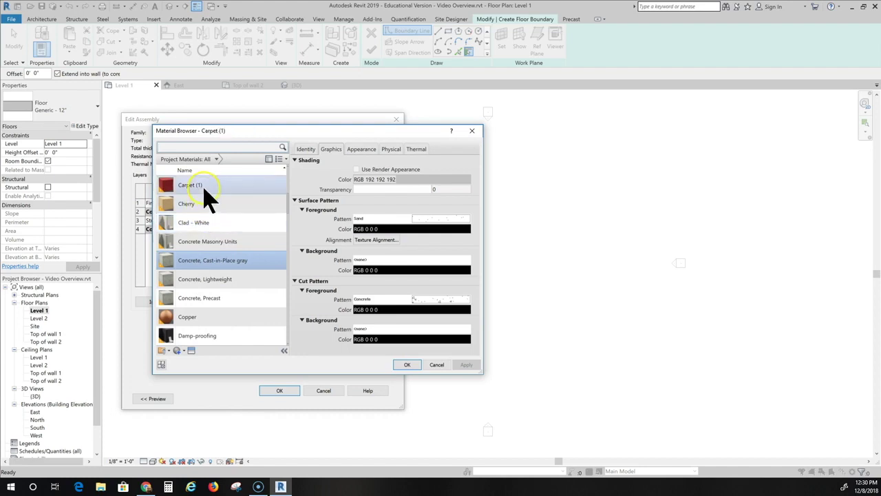
click(405, 364)
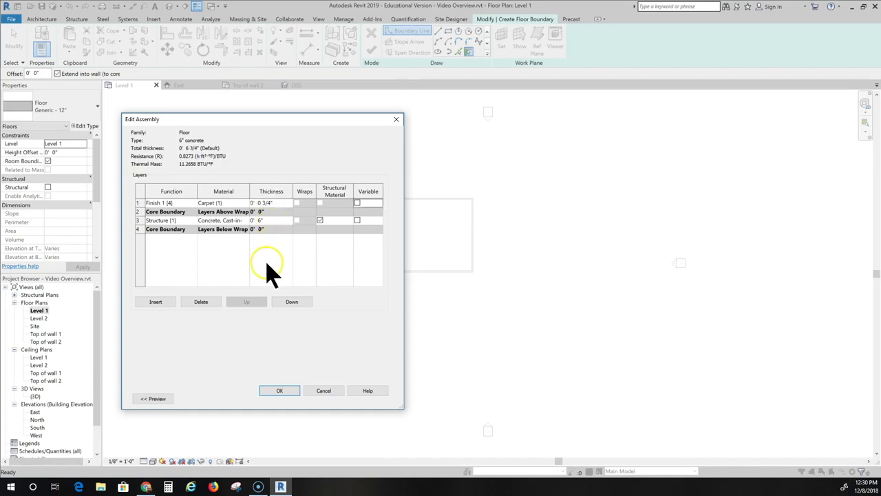
click(279, 390)
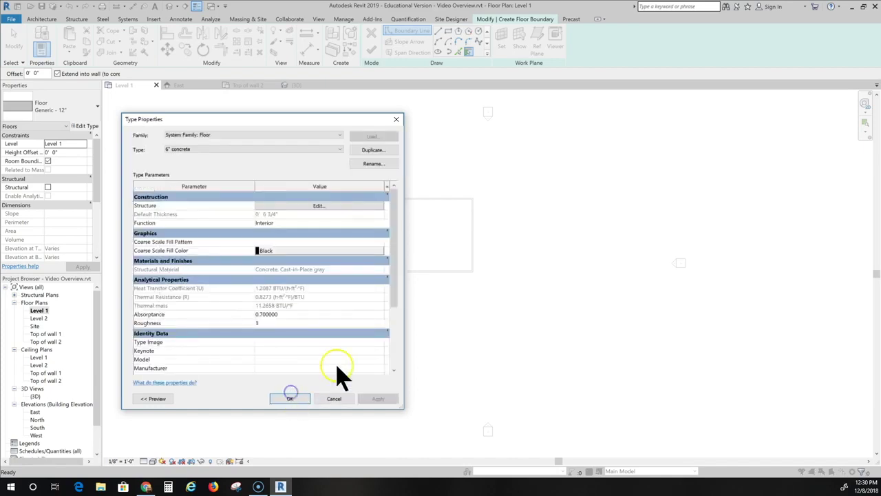
click(290, 399)
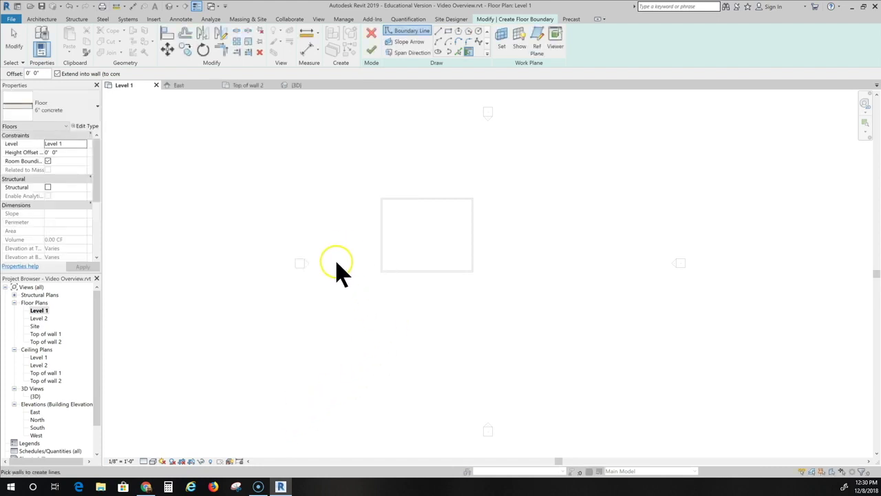
Step: Pick the top, right, bottom and left exterior walls to sketch a closed Level 1 floor boundary
click(449, 199)
click(468, 222)
click(433, 271)
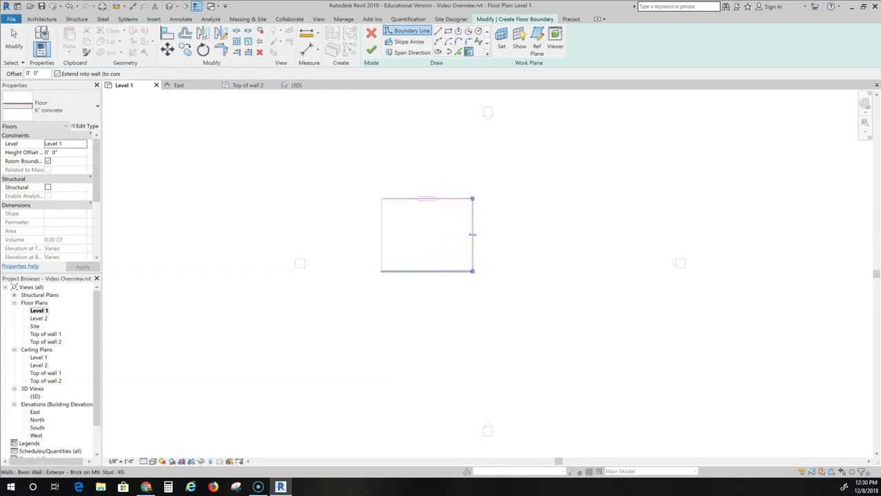
click(385, 234)
scroll(393, 224, up, 3)
mouse_move(403, 234)
middle_down()
mouse_move(147, 260)
mouse_move(120, 250)
middle_up()
middle_drag(236, 255, 466, 254)
scroll(382, 220, up, 1)
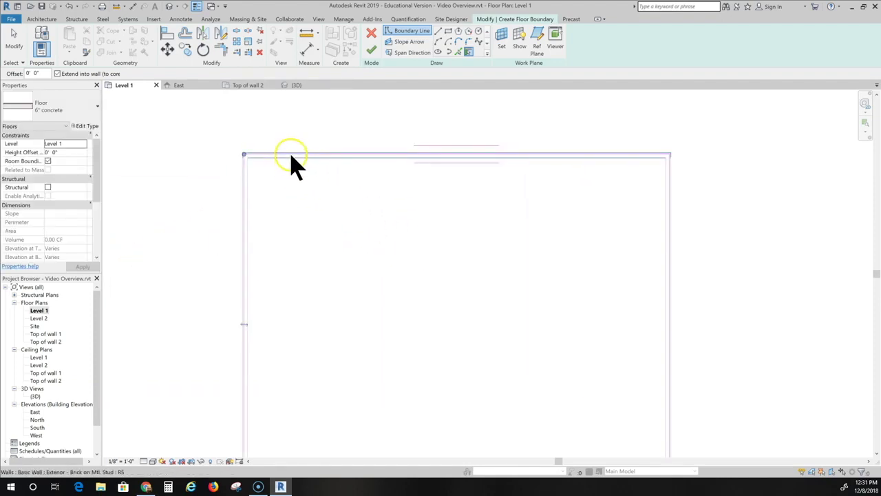
click(244, 227)
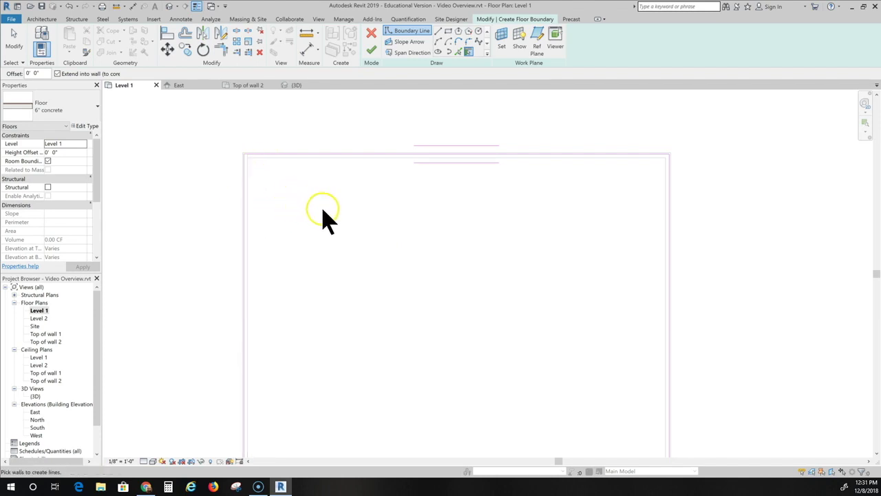
scroll(321, 181, up, 2)
scroll(191, 162, up, 2)
Step: Add the top floor boundary line and nudge it outward to a 0' 1 3/4" offset
click(156, 126)
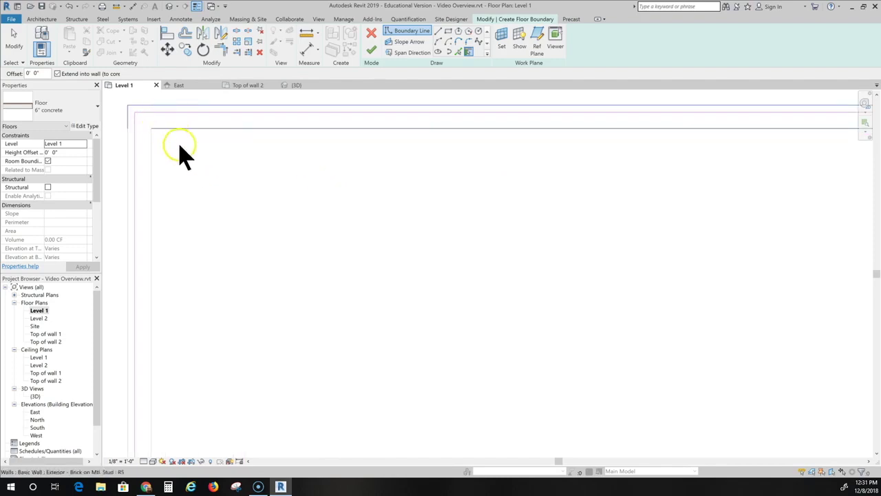
key(Escape)
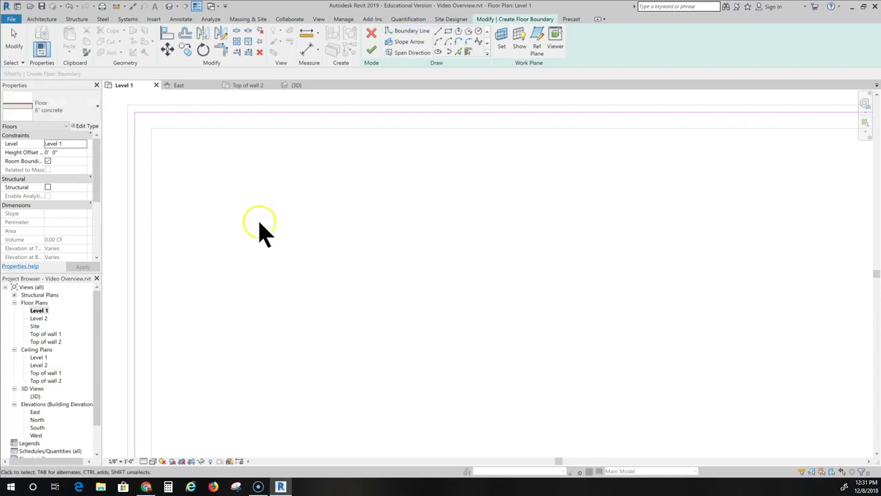
click(159, 113)
scroll(204, 171, up, 1)
middle_drag(205, 172, 268, 259)
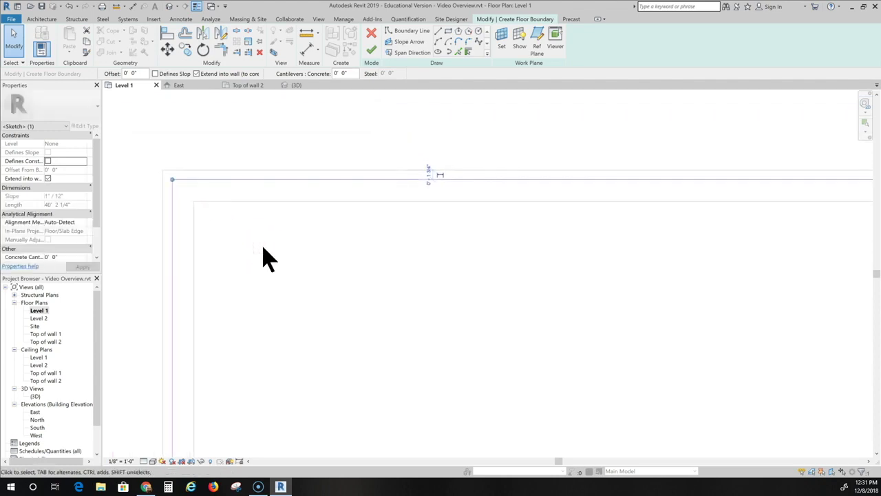
key(Up)
key(Up)
key(Up)
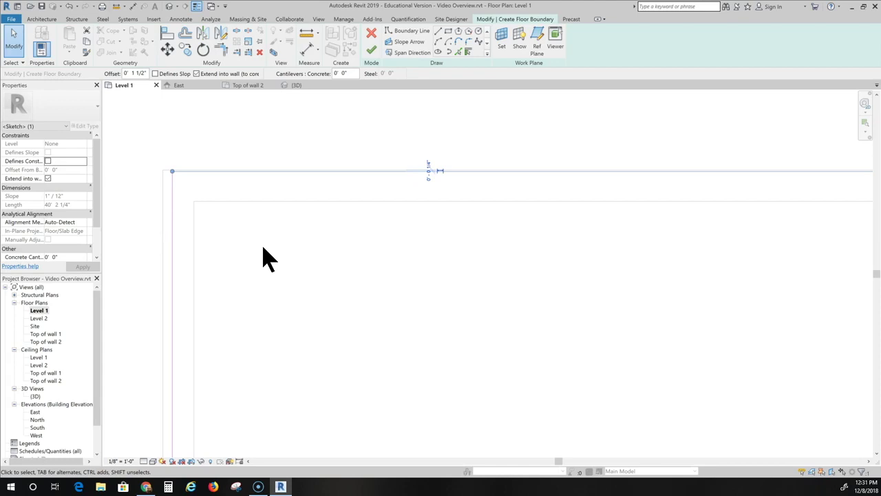
key(Up)
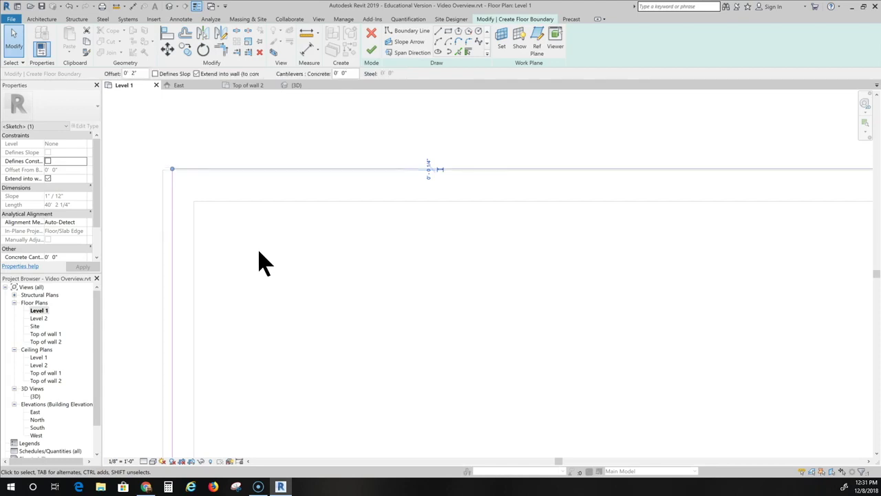
scroll(177, 182, up, 5)
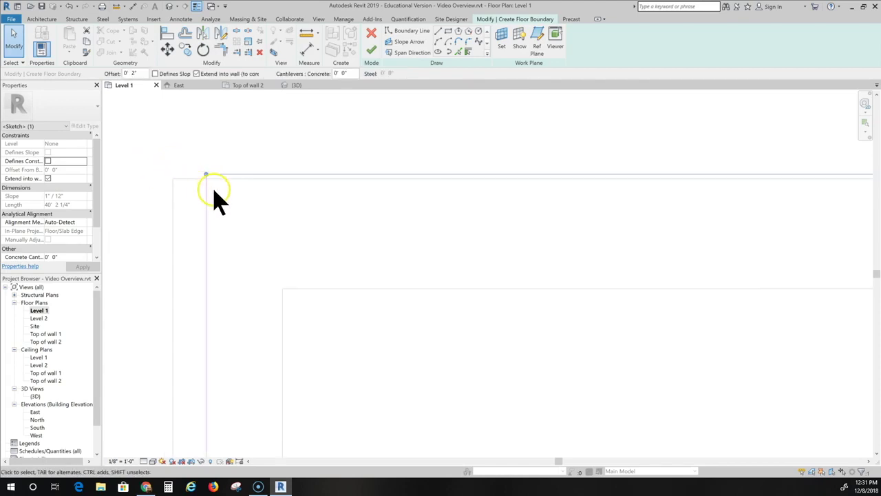
key(Down)
key(Down)
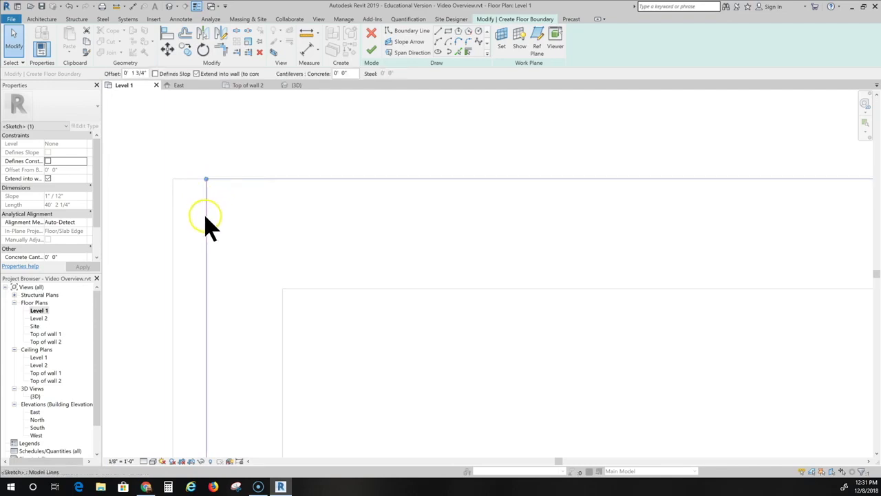
Step: Nudge the left floor boundary line outward, then deselect it
click(208, 219)
key(Left)
key(Left)
key(Left)
key(Left)
key(Left)
key(Left)
key(Left)
key(Left)
key(Left)
key(Left)
key(Left)
click(274, 241)
Step: Nudge the right floor boundary line outward by 0' 1 3/4"
scroll(274, 248, down, 2)
scroll(323, 270, down, 1)
scroll(554, 322, down, 2)
mouse_move(554, 322)
middle_down()
mouse_move(516, 333)
mouse_move(17, 310)
middle_up()
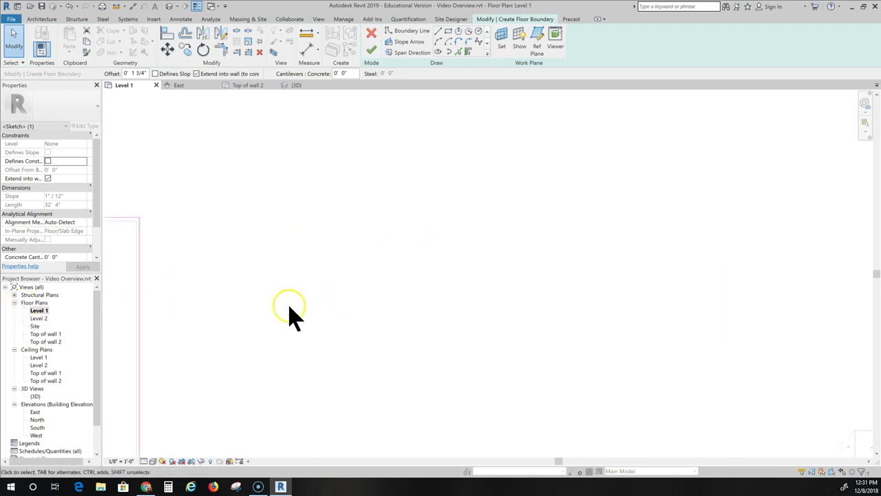
middle_drag(213, 315, 400, 281)
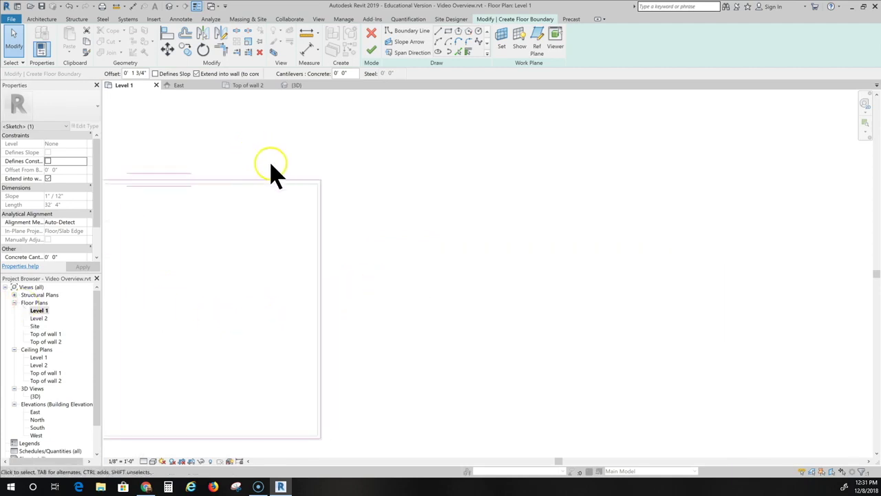
scroll(275, 172, up, 5)
mouse_move(319, 173)
middle_down()
mouse_move(282, 207)
mouse_move(192, 219)
middle_up()
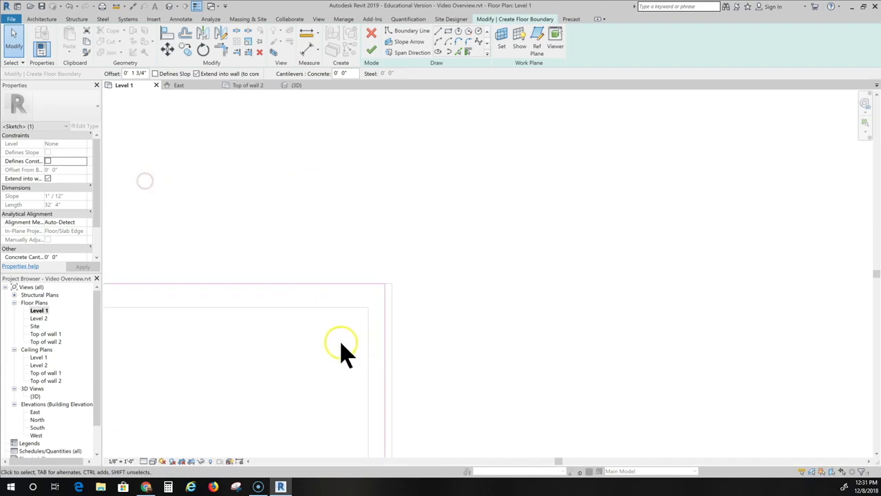
middle_drag(340, 353, 426, 121)
scroll(440, 418, down, 3)
middle_drag(420, 413, 382, 250)
middle_drag(354, 397, 340, 186)
middle_drag(309, 382, 310, 131)
mouse_move(330, 418)
middle_down()
mouse_move(358, 404)
mouse_move(314, 282)
mouse_move(320, 301)
middle_up()
scroll(351, 393, up, 2)
scroll(321, 303, up, 1)
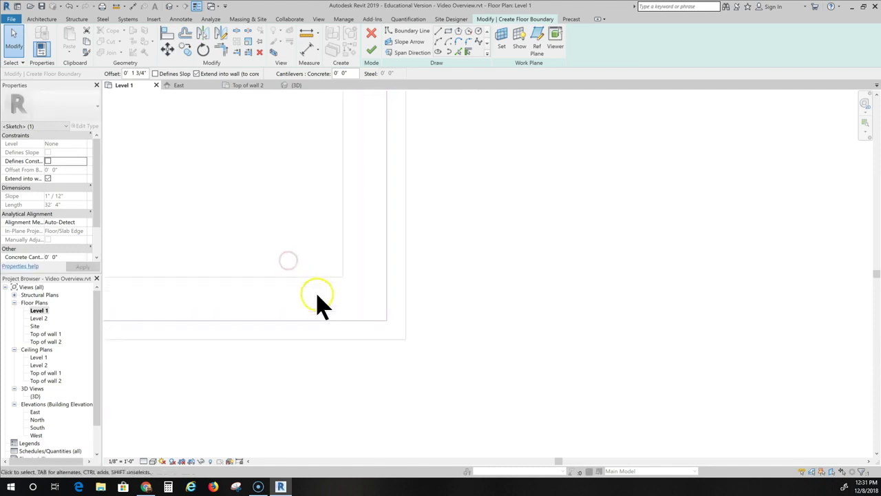
click(387, 305)
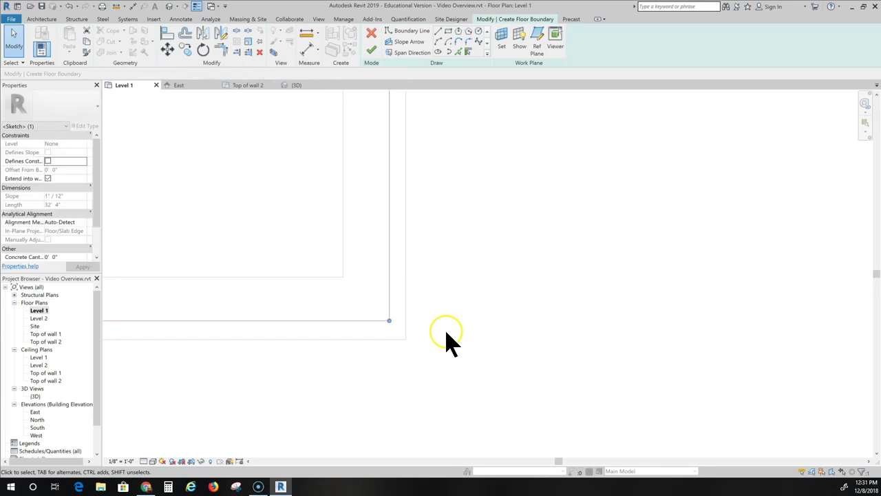
key(Right)
key(Right)
key(Right)
key(Right)
key(Right)
key(Right)
key(Right)
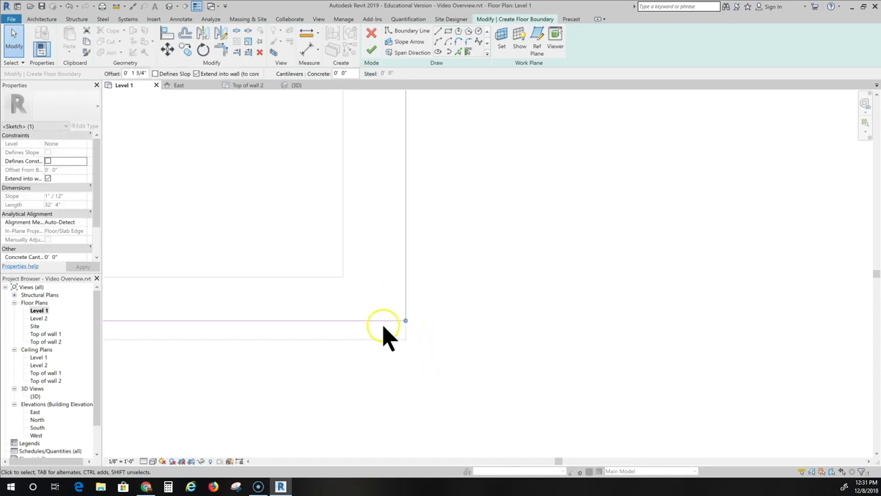
Step: Nudge the bottom boundary line down so it reaches 40' 5 3/4" and meets the right line
click(386, 321)
key(Down)
key(Down)
key(Down)
key(Down)
key(Down)
key(Down)
key(Down)
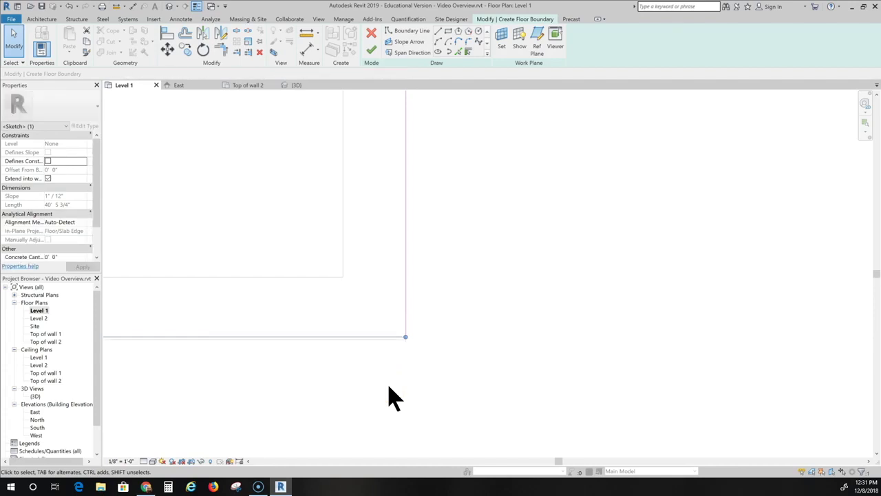
click(396, 380)
scroll(402, 389, down, 3)
scroll(396, 388, down, 2)
scroll(492, 306, down, 2)
mouse_move(476, 403)
middle_down()
mouse_move(490, 416)
mouse_move(557, 418)
middle_up()
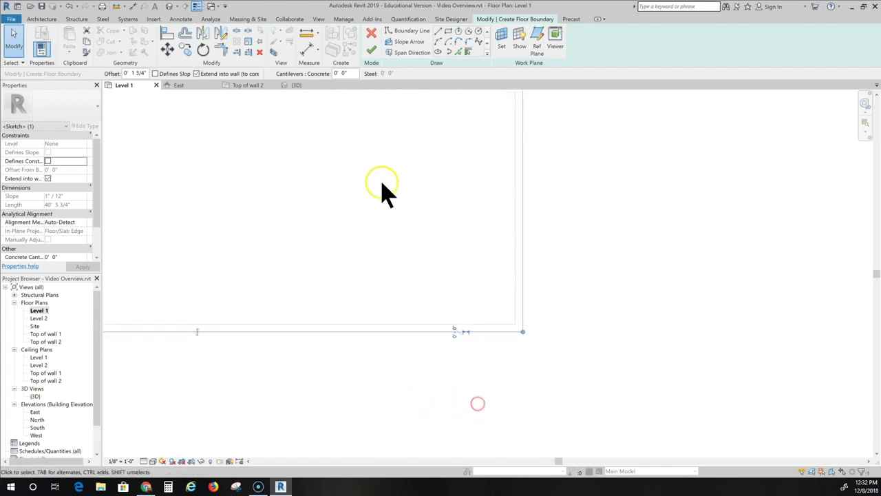
Step: Finish the 6" concrete floor and start placing a Compound Ceiling 2' x 4' ACT System
click(372, 50)
scroll(406, 358, down, 4)
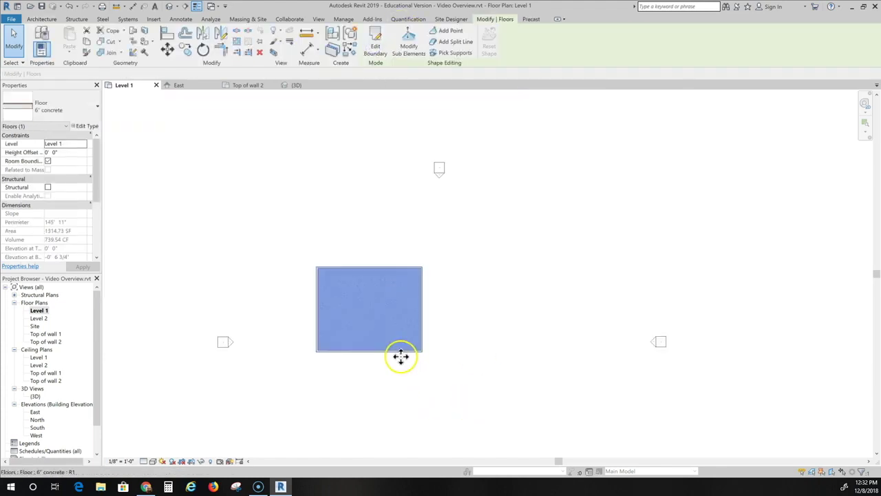
scroll(311, 317, up, 3)
middle_drag(305, 314, 228, 282)
click(210, 264)
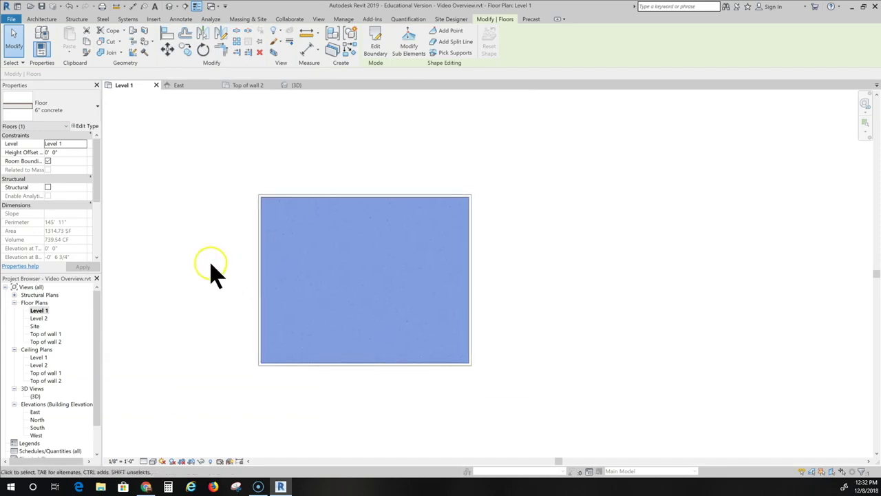
click(44, 19)
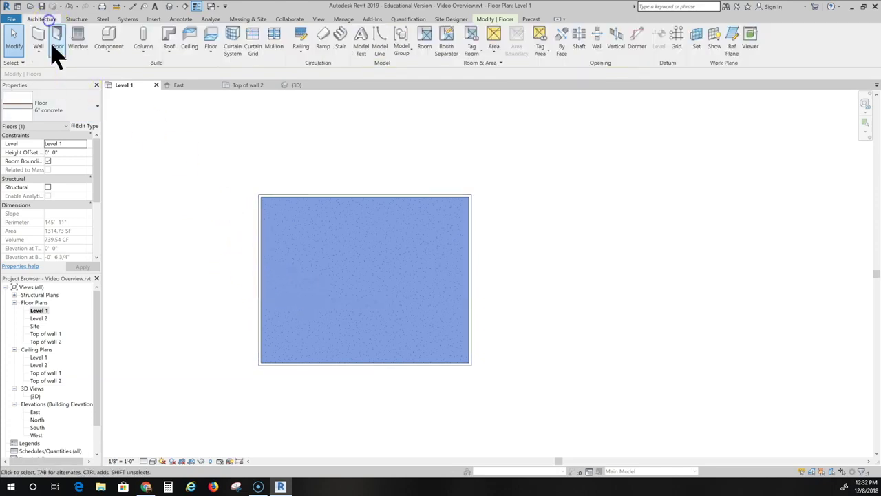
click(189, 43)
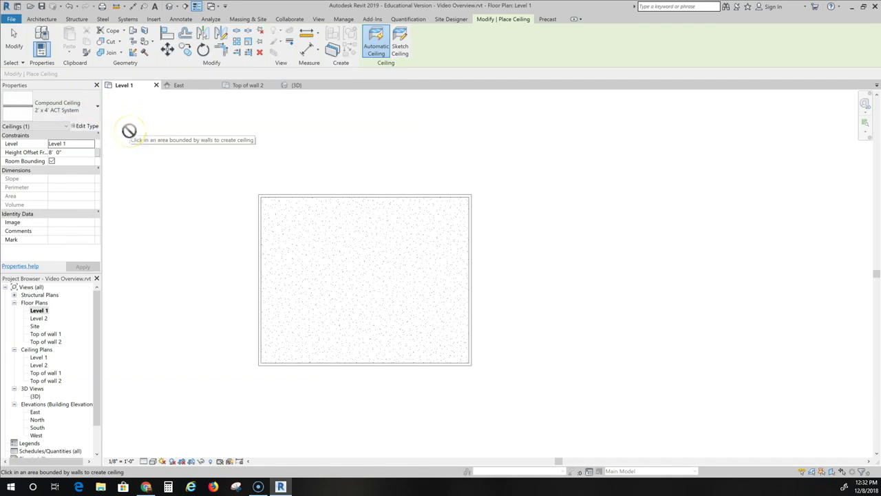
Step: Rename the compound ceiling type to 'Drywall ceiling' and open its layer structure
click(88, 126)
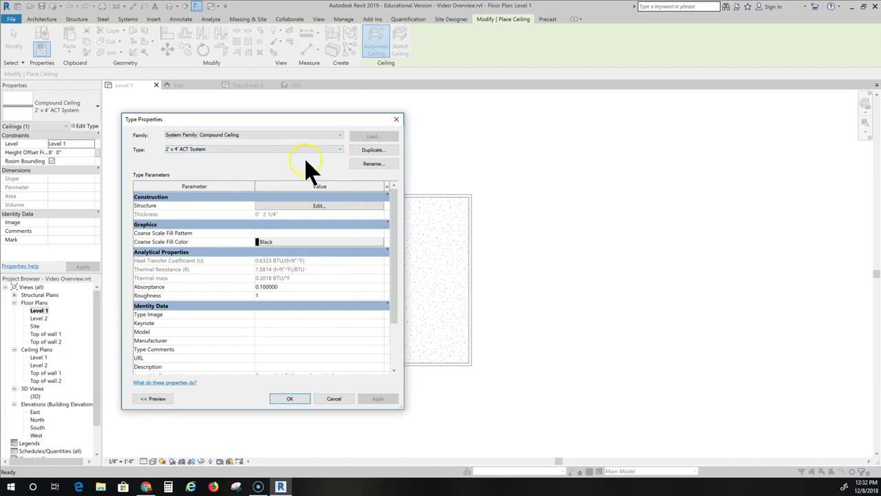
click(373, 164)
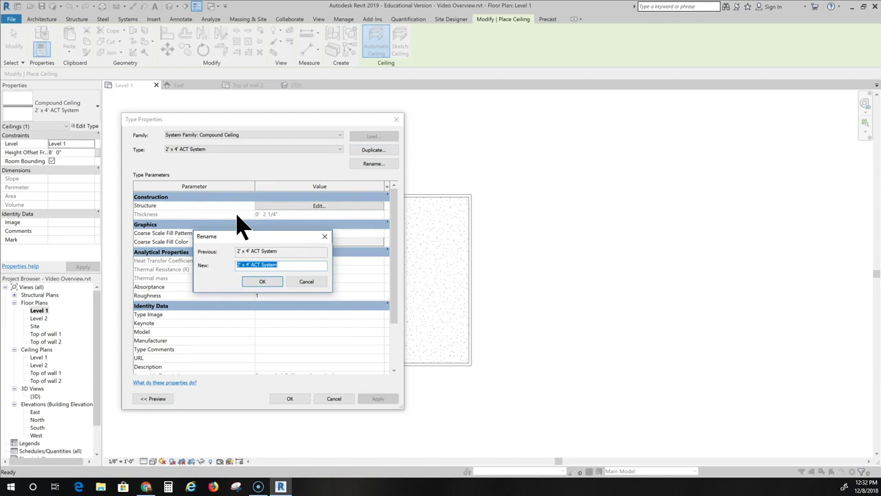
text(Drywall)
click(227, 172)
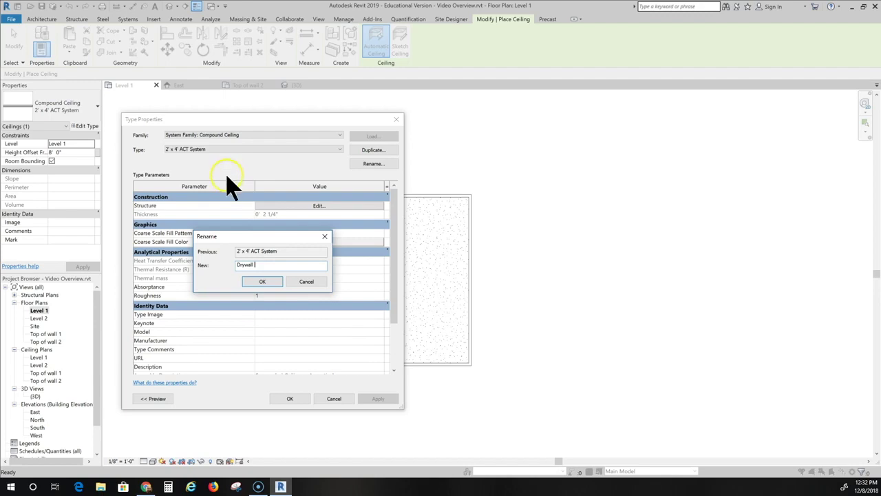
click(262, 282)
click(269, 282)
click(314, 207)
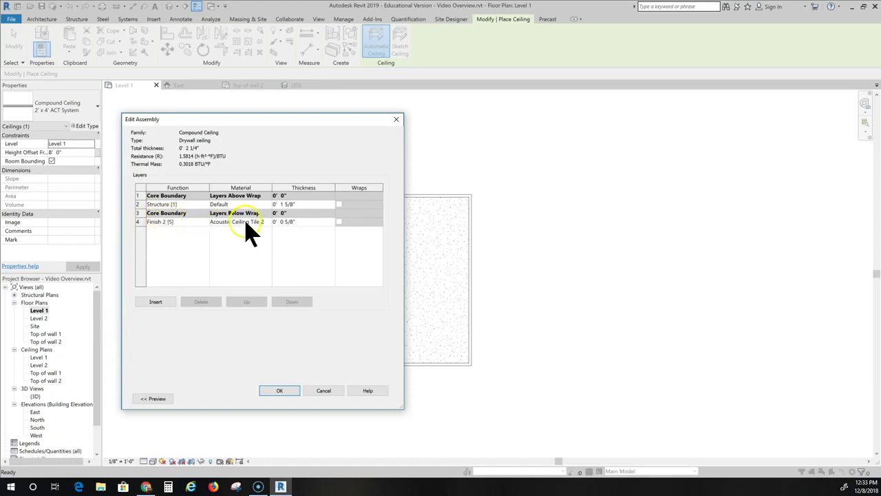
Step: Reduce the Drywall ceiling assembly to a single 5/8" Gypsum Wall Board layer and save the type
click(141, 220)
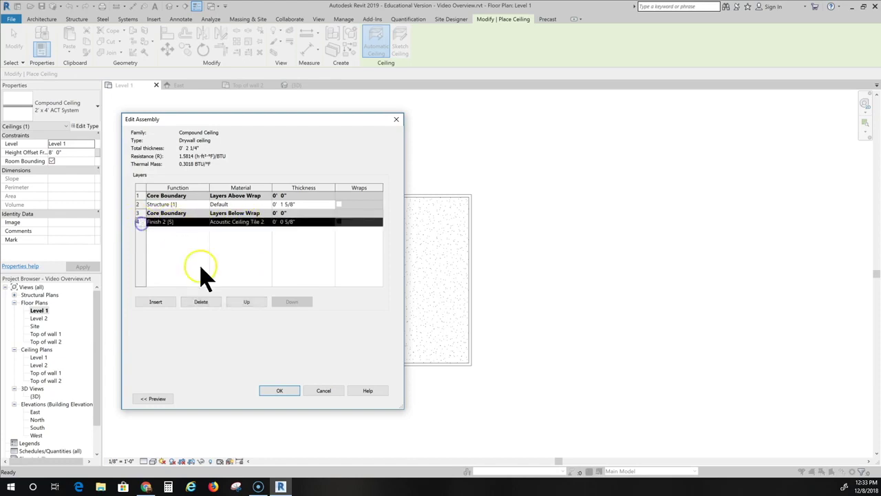
click(200, 302)
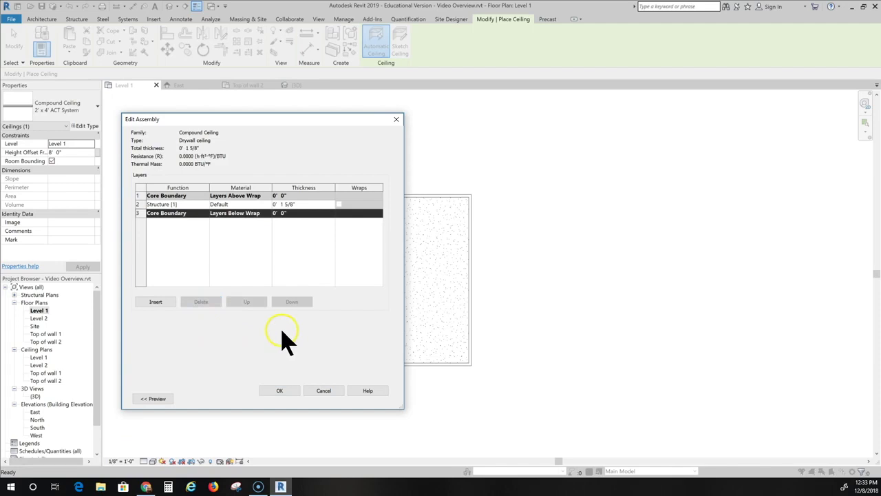
click(242, 205)
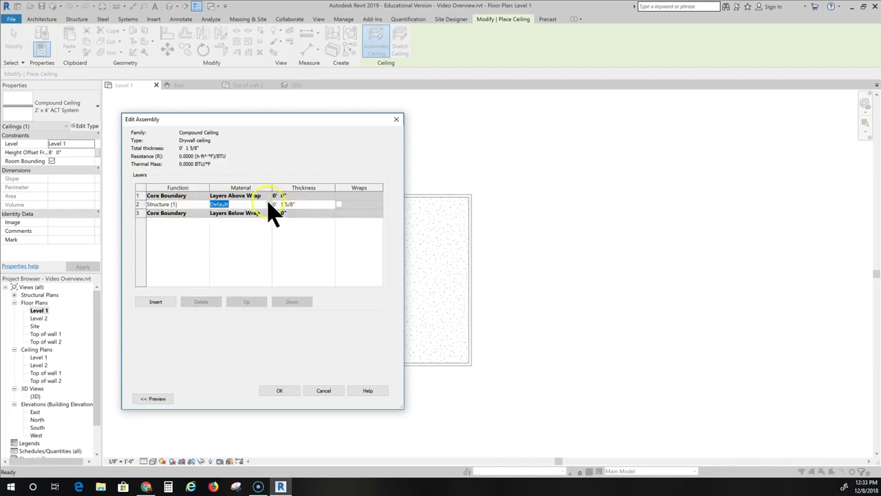
click(270, 204)
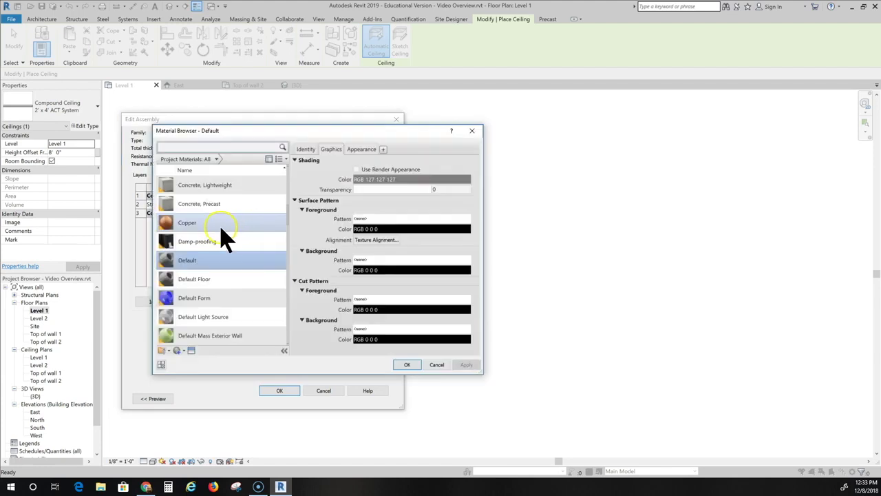
scroll(222, 248, down, 8)
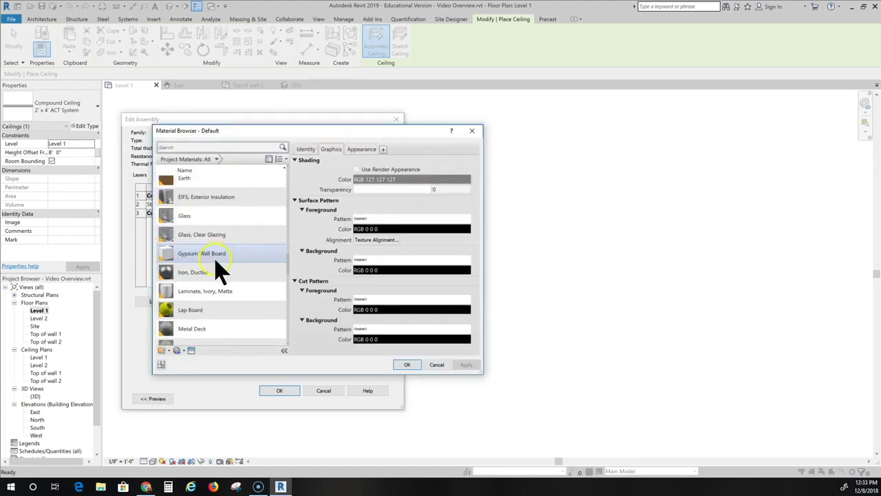
click(215, 256)
click(407, 364)
click(296, 204)
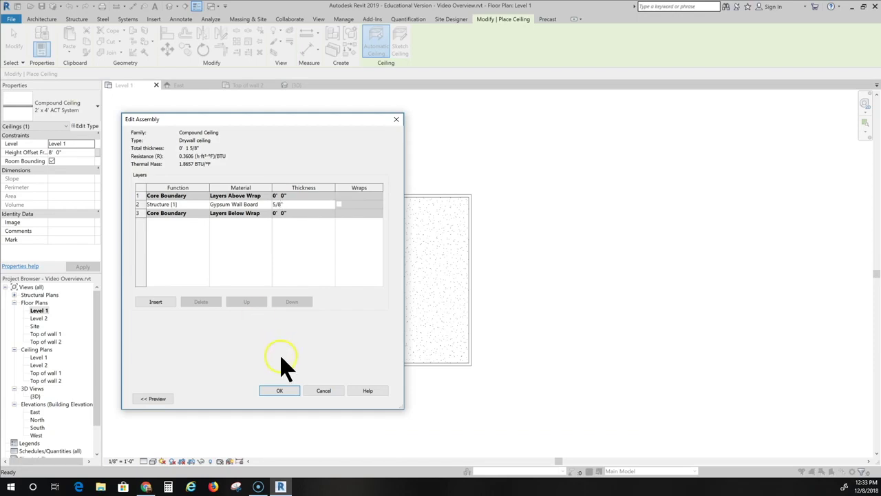
click(281, 391)
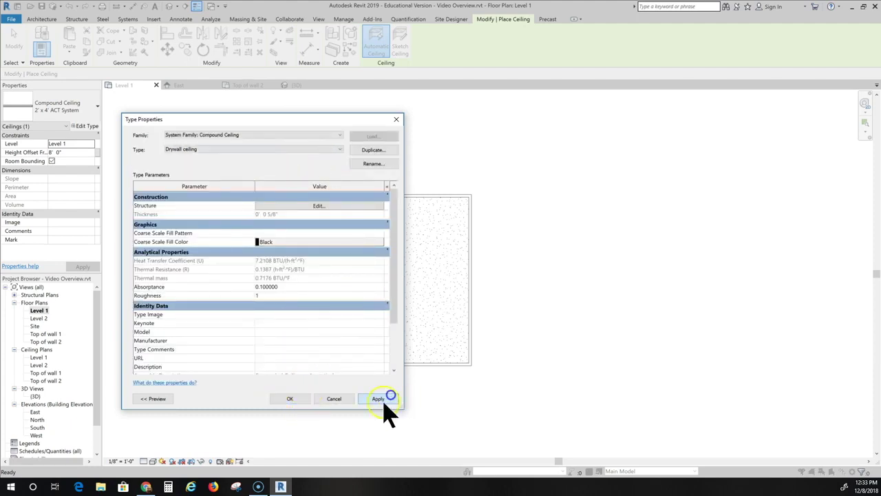
click(293, 399)
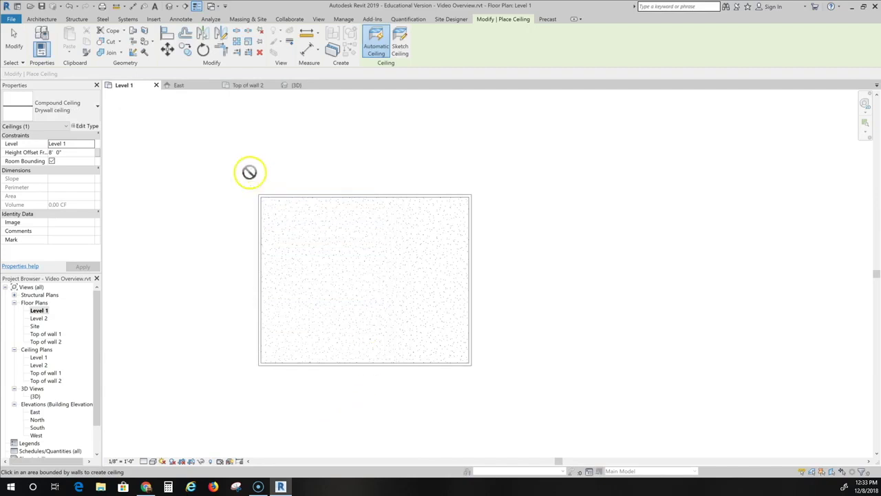
Step: Place a Drywall ceiling in the Level 1 room, dismiss the warning, and exit the Ceiling tool
click(344, 256)
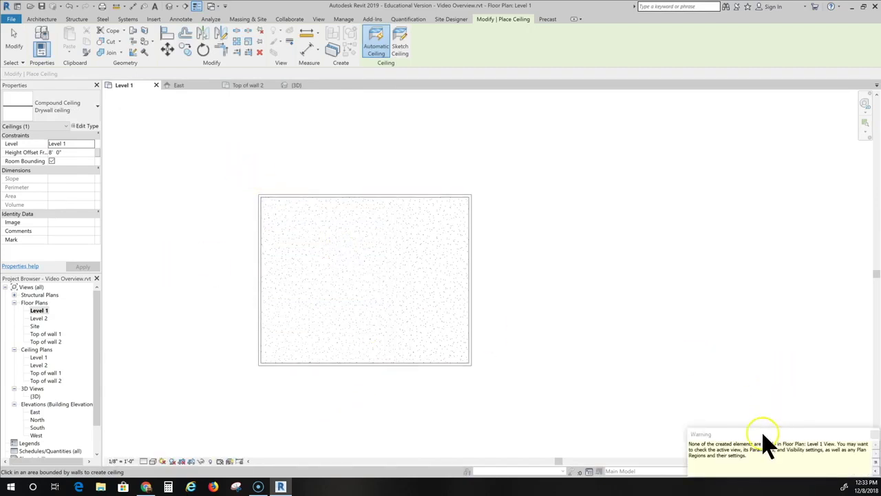
click(873, 435)
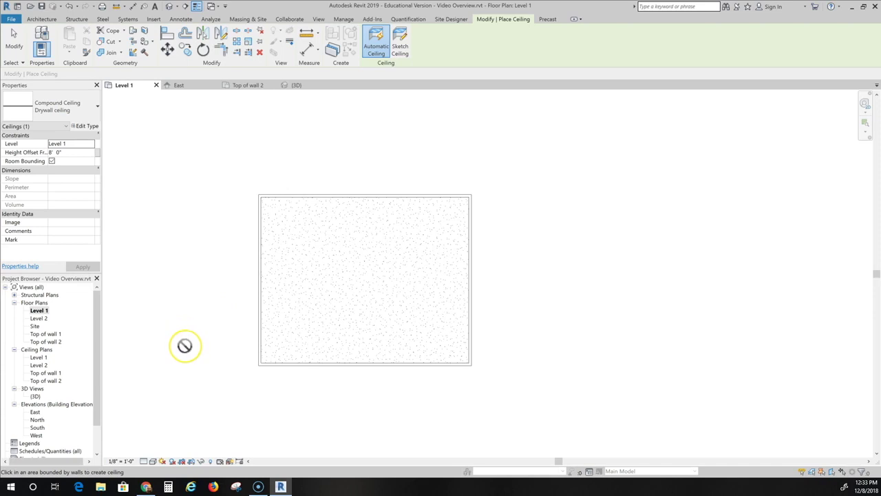
key(Escape)
Step: Open the Level 2 floor plan and temporarily hide the roof
double_click(39, 318)
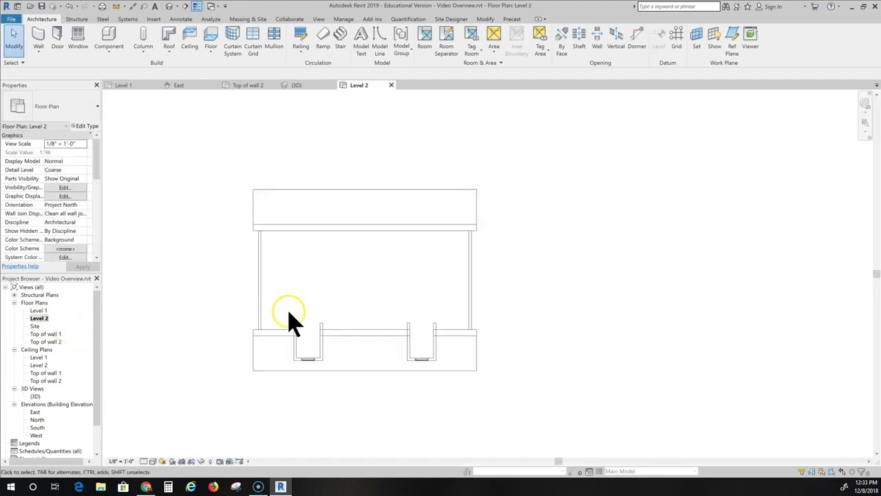
click(364, 228)
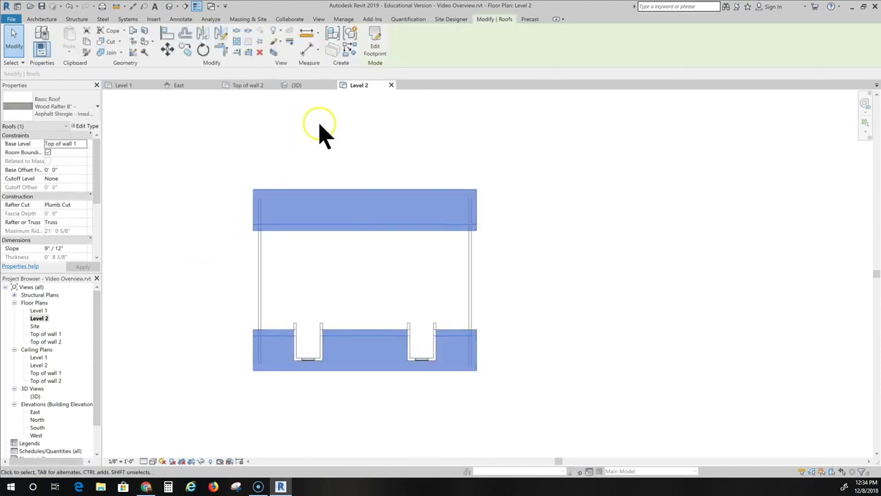
click(203, 465)
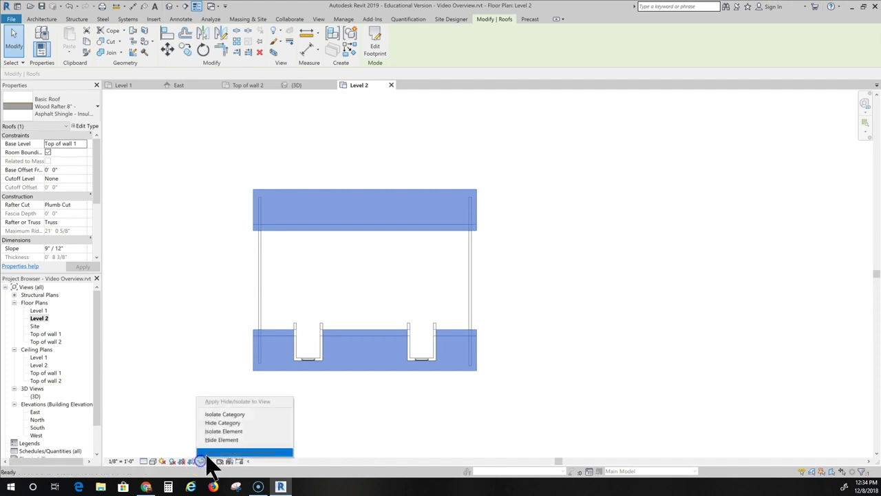
click(263, 438)
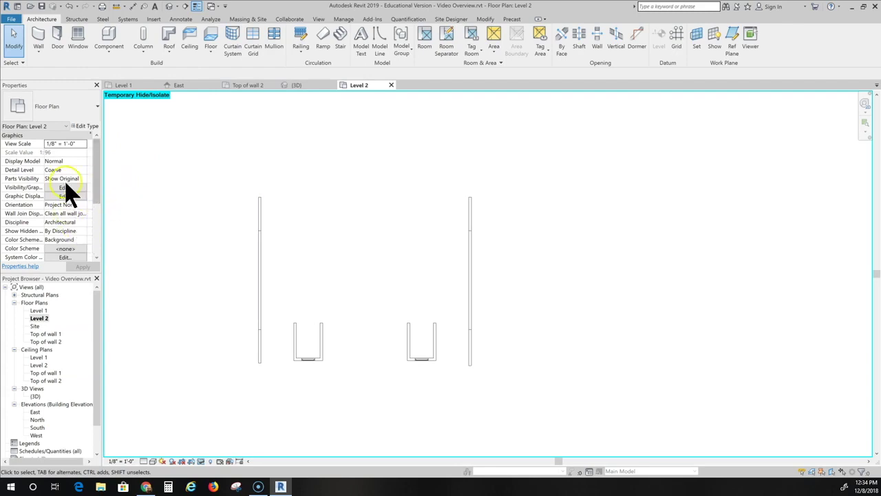
Step: Set the view's Underlay Base Level to Level 1 and apply it
scroll(69, 197, down, 2)
scroll(65, 188, down, 1)
scroll(63, 198, down, 1)
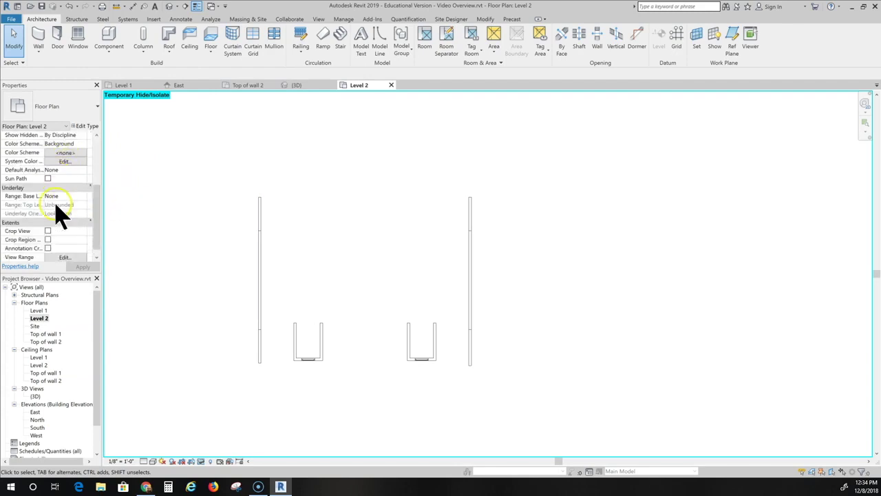
click(63, 195)
click(68, 196)
click(83, 197)
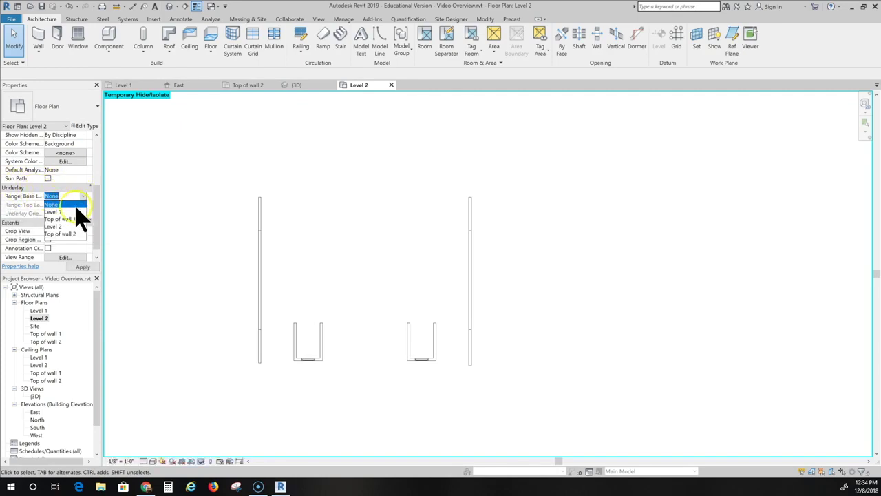
click(71, 213)
click(82, 266)
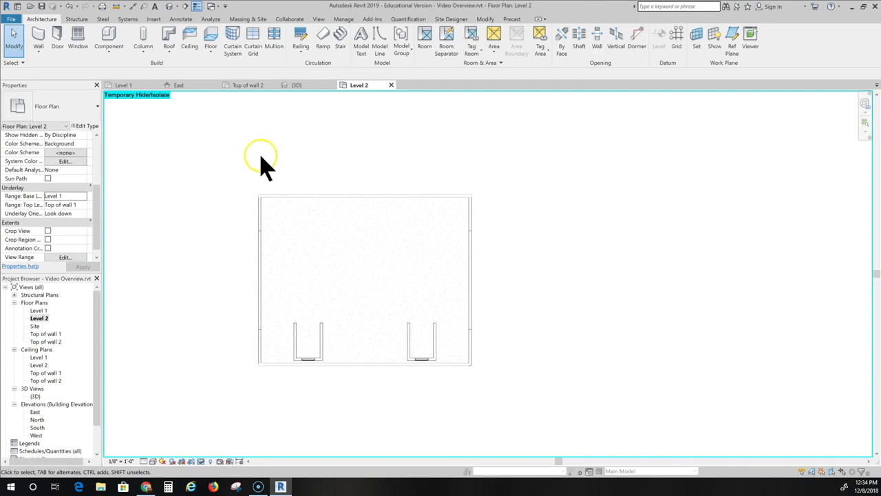
Step: Start a new floor with the Wood Joist 10" - Wood Finish type
click(211, 40)
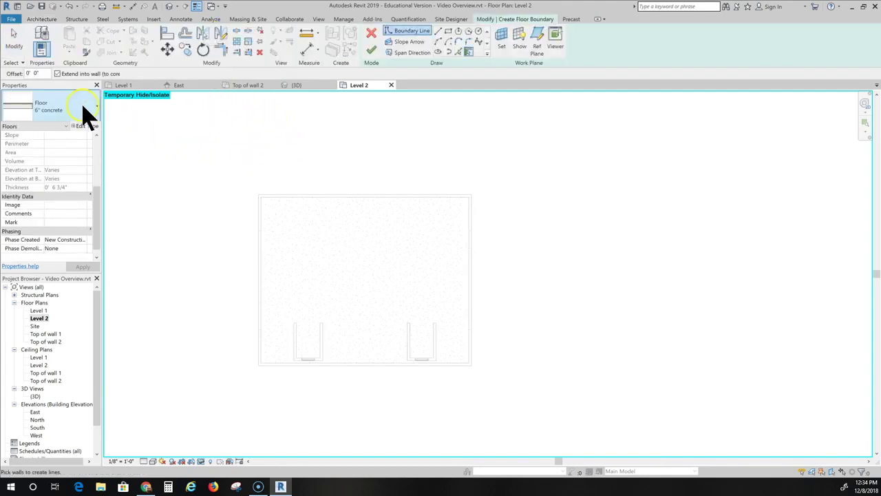
click(79, 103)
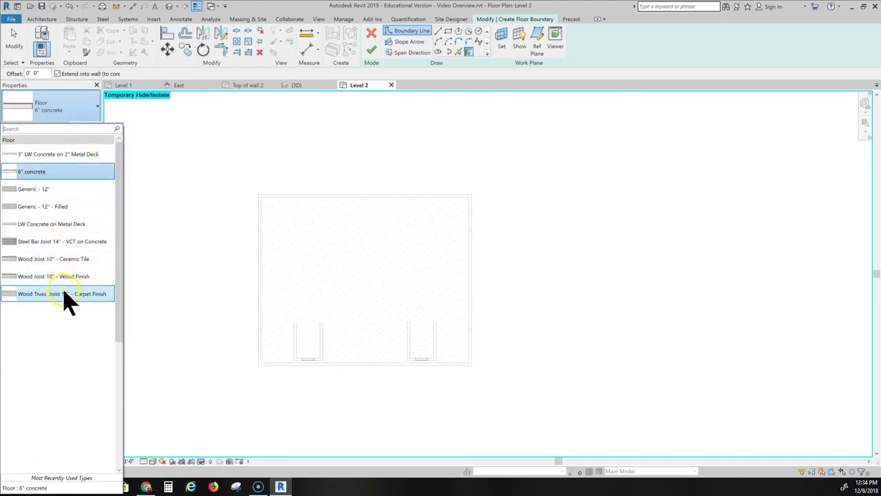
mouse_move(79, 303)
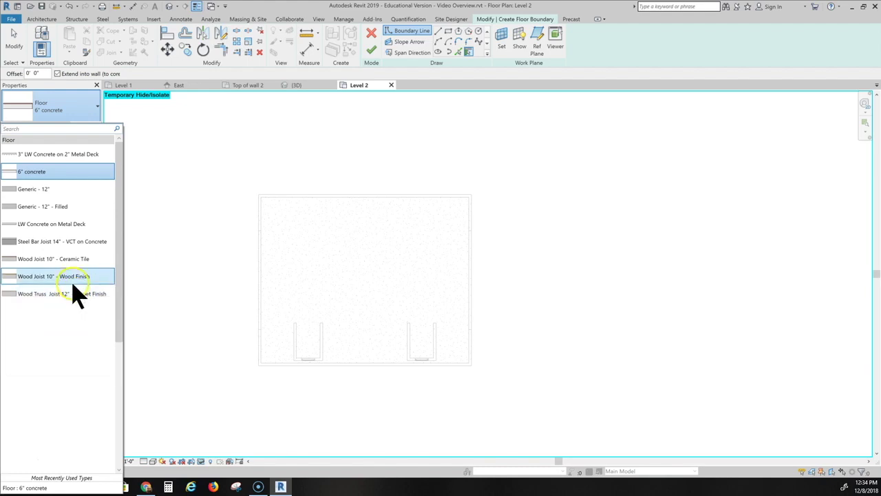
mouse_move(42, 282)
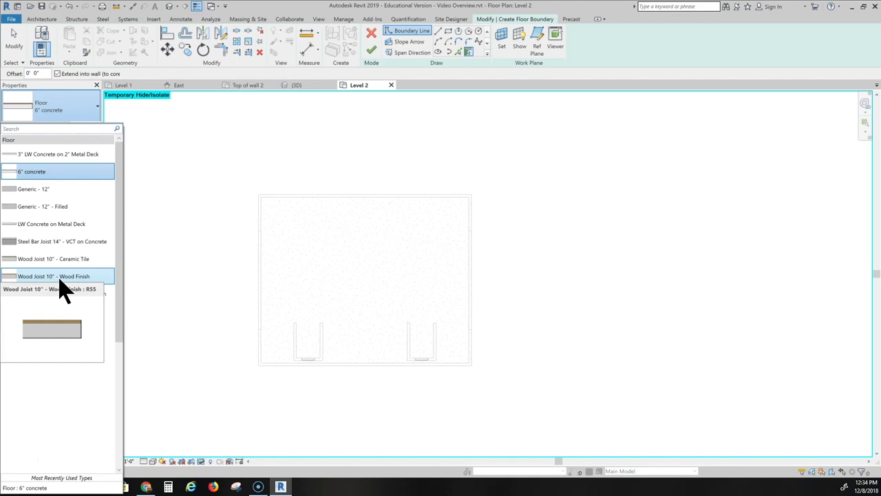
click(66, 280)
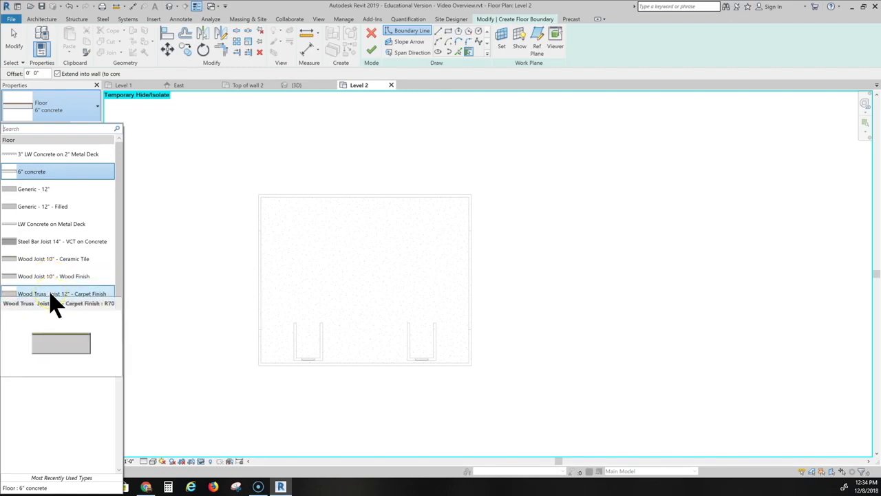
mouse_move(48, 275)
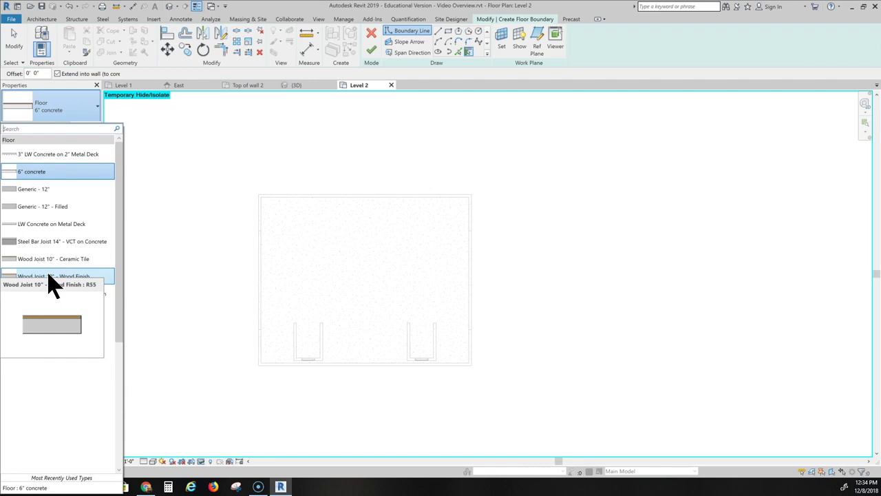
click(52, 276)
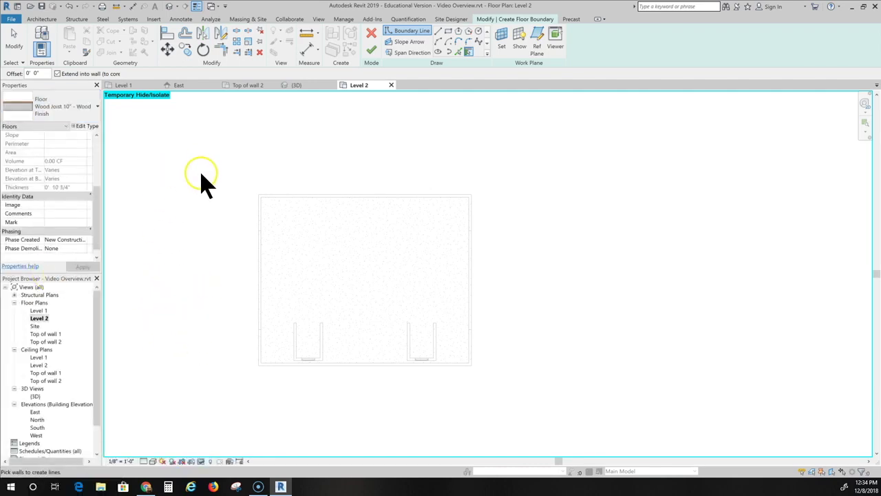
Step: Pick the exterior walls as the floor boundary, finish the floor, and join it to the walls
click(370, 200)
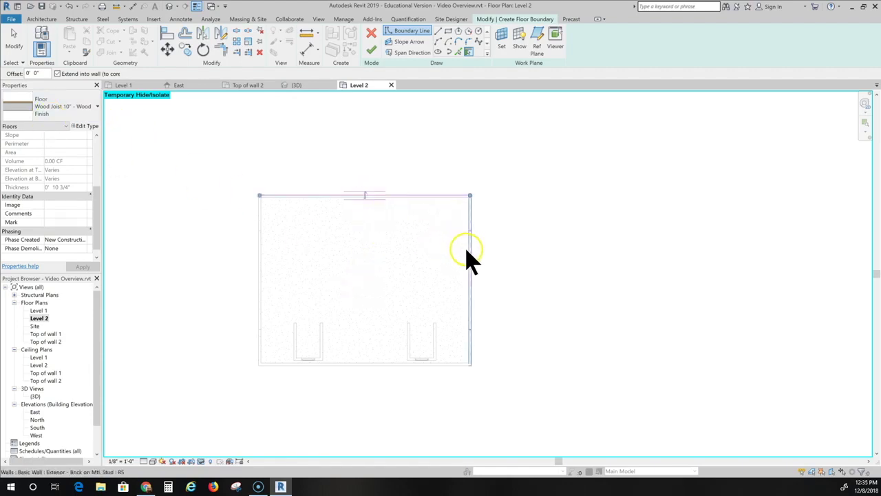
click(393, 365)
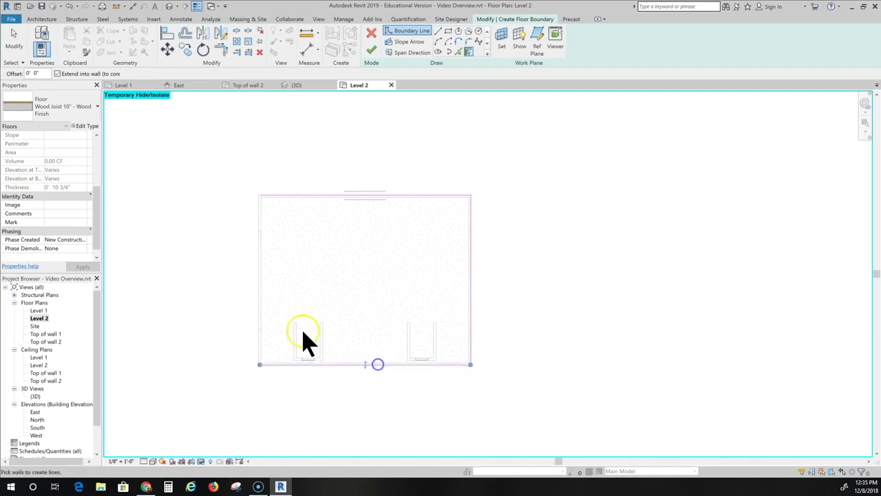
click(261, 307)
click(371, 50)
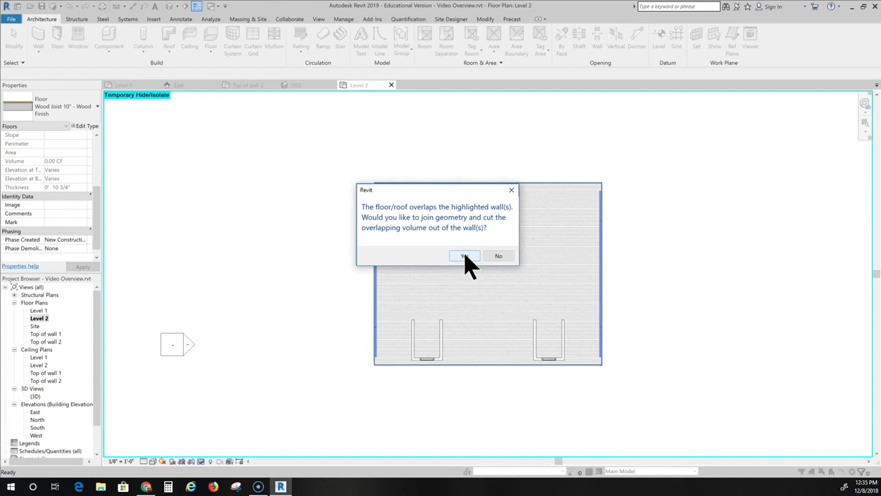
click(465, 255)
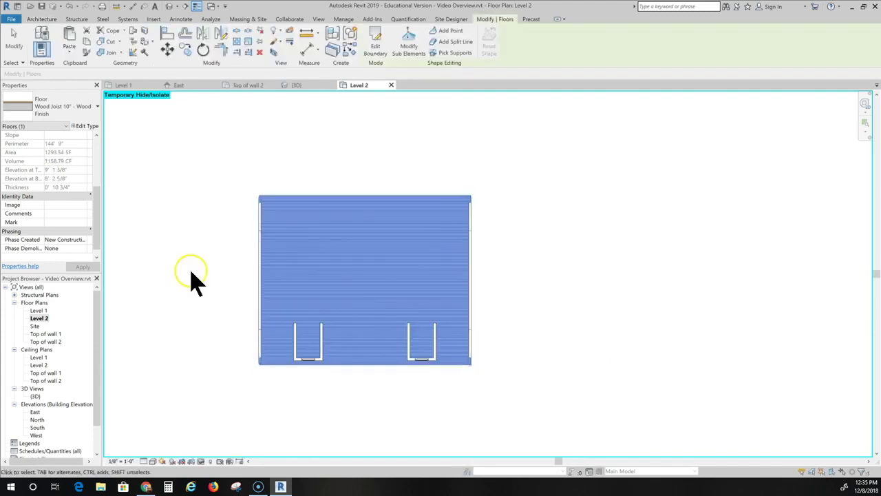
scroll(191, 282, down, 2)
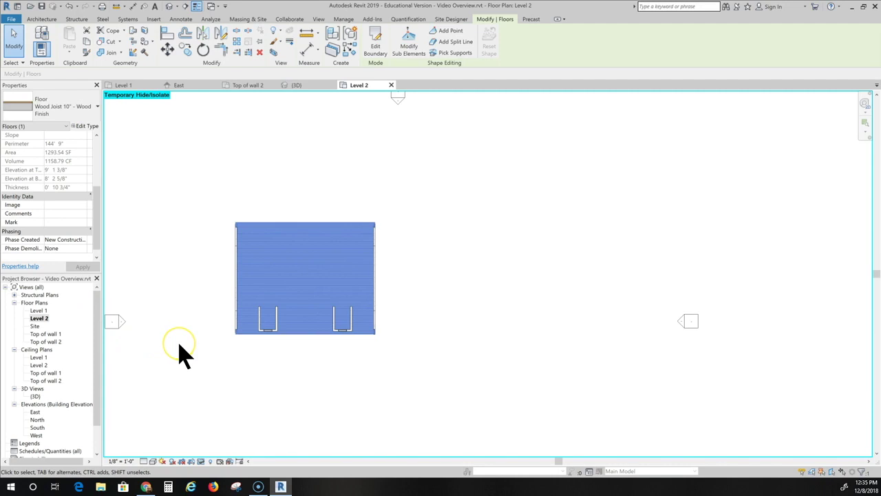
scroll(183, 353, down, 1)
scroll(180, 353, up, 2)
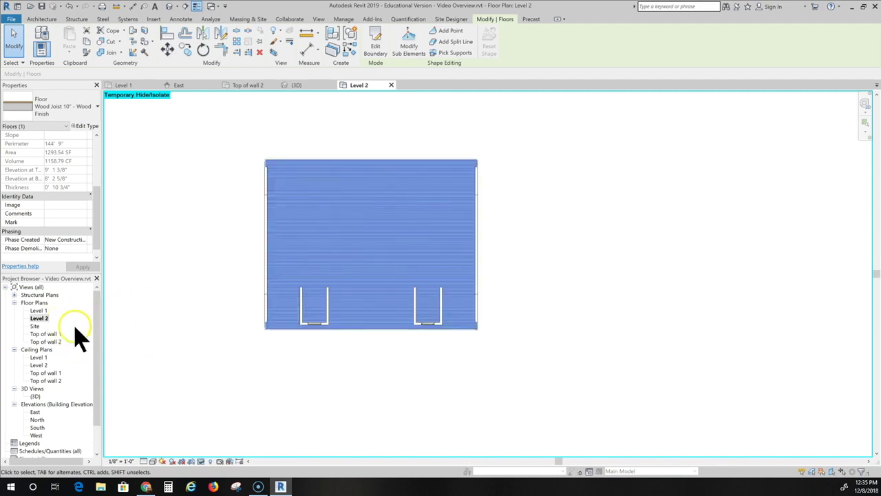
scroll(74, 344, down, 1)
scroll(80, 354, down, 1)
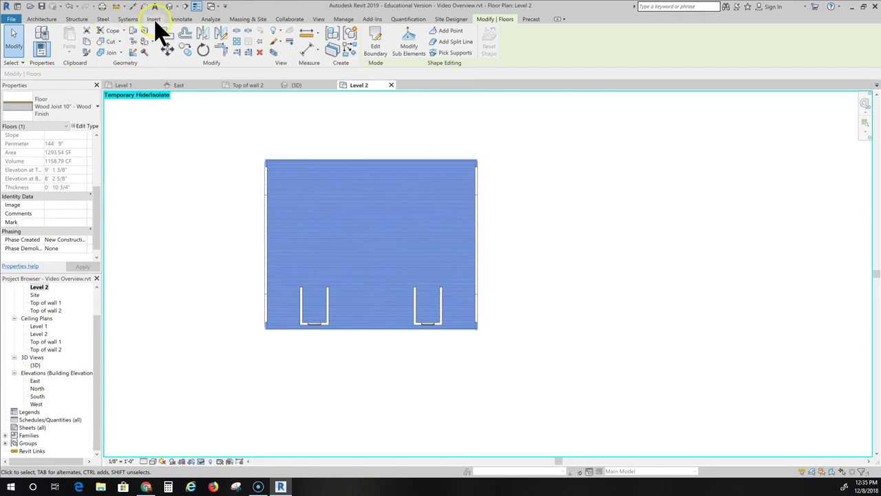
Step: Draw a horizontal building section across the house and open the Section 1 view
click(318, 18)
click(312, 42)
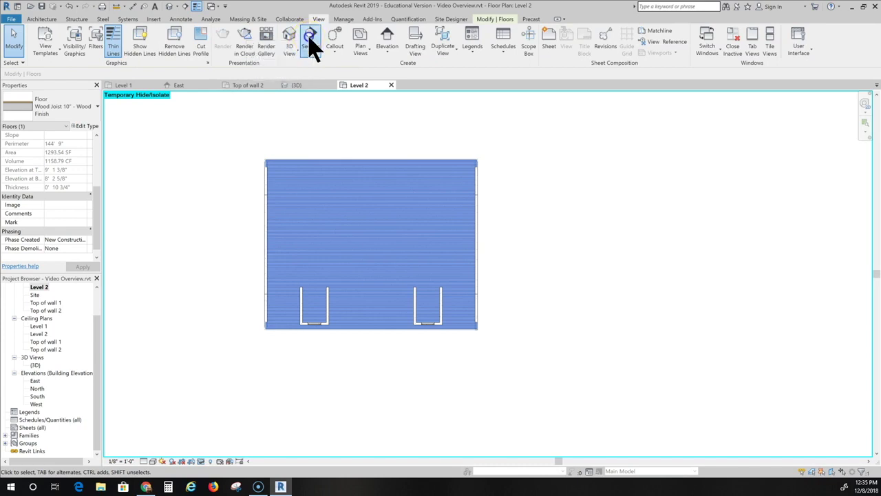
click(310, 42)
click(201, 227)
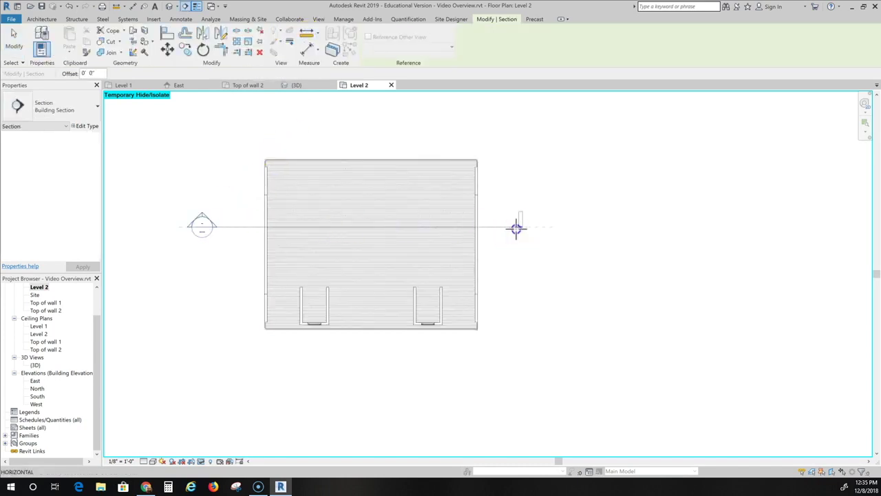
click(514, 237)
key(Escape)
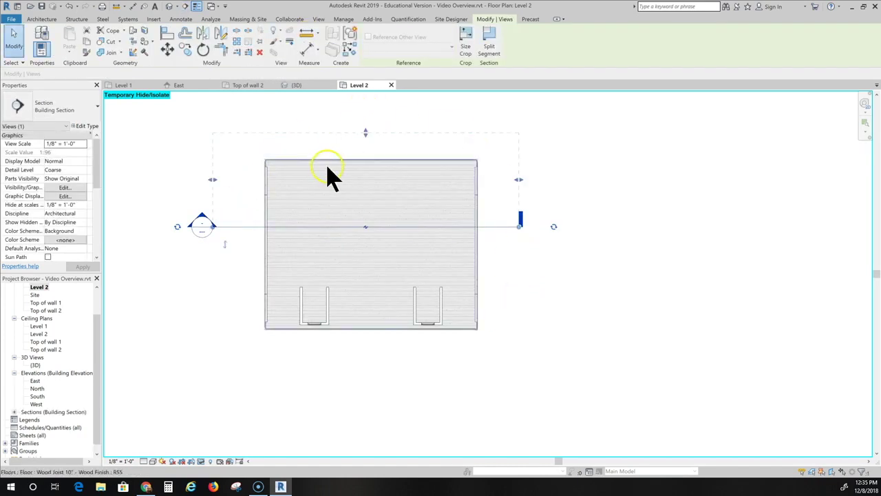
key(Escape)
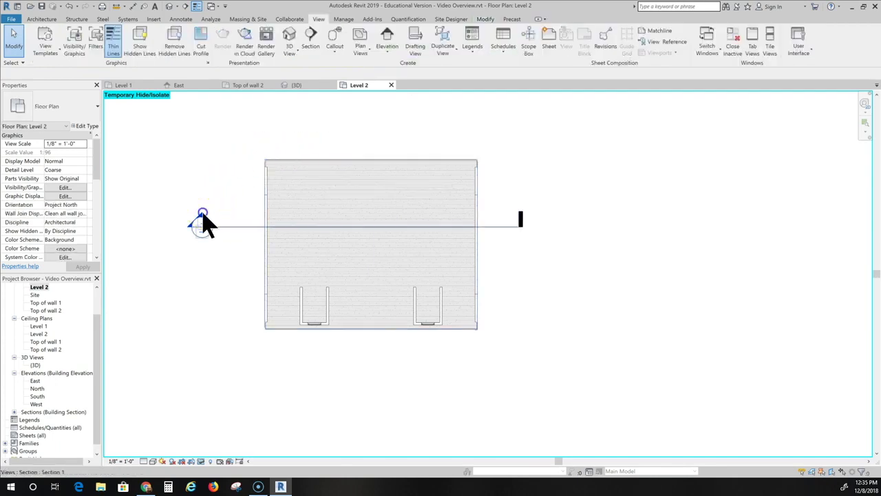
double_click(293, 219)
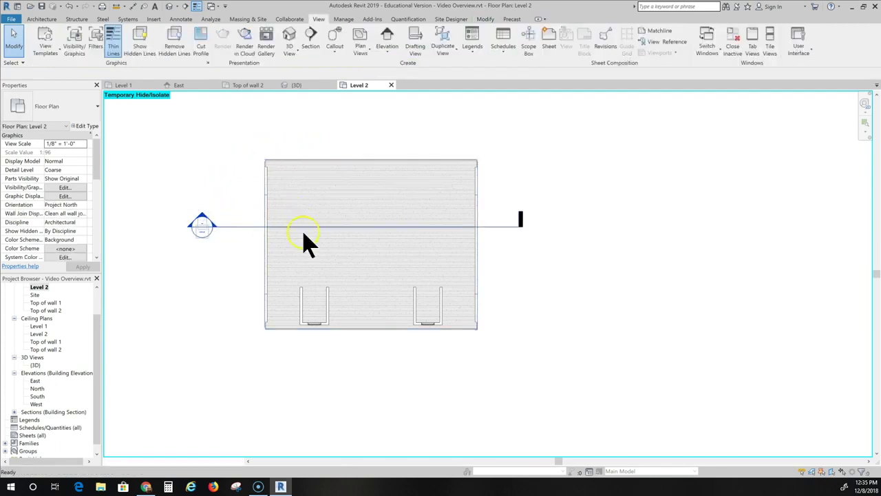
Step: Check the floor lines in Section 1, then select the Level 2 level line
scroll(296, 224, up, 2)
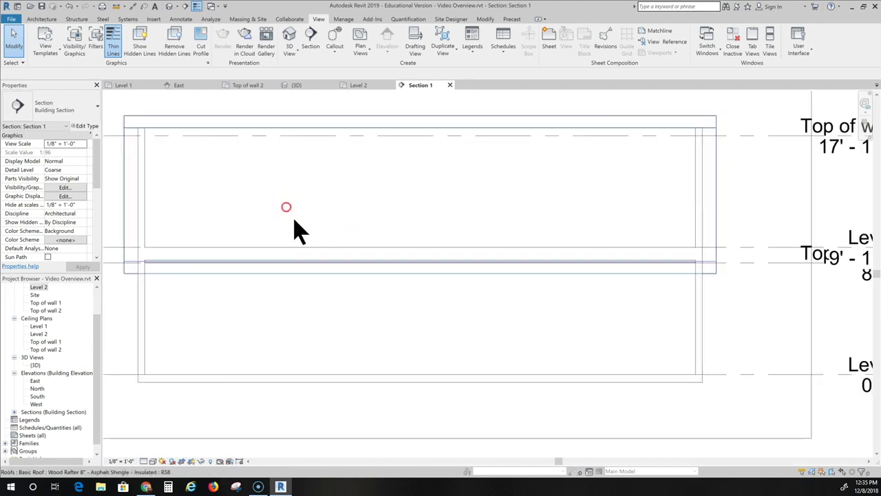
scroll(163, 270, up, 4)
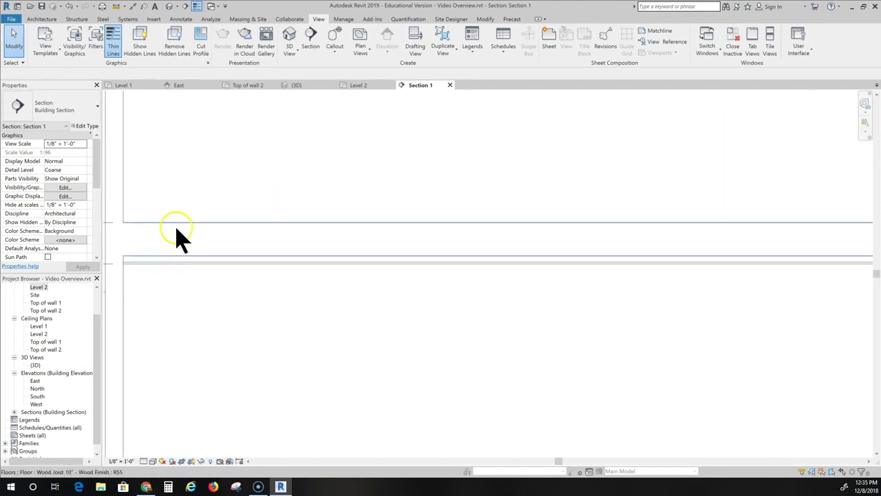
scroll(208, 282, down, 3)
middle_drag(208, 282, 282, 289)
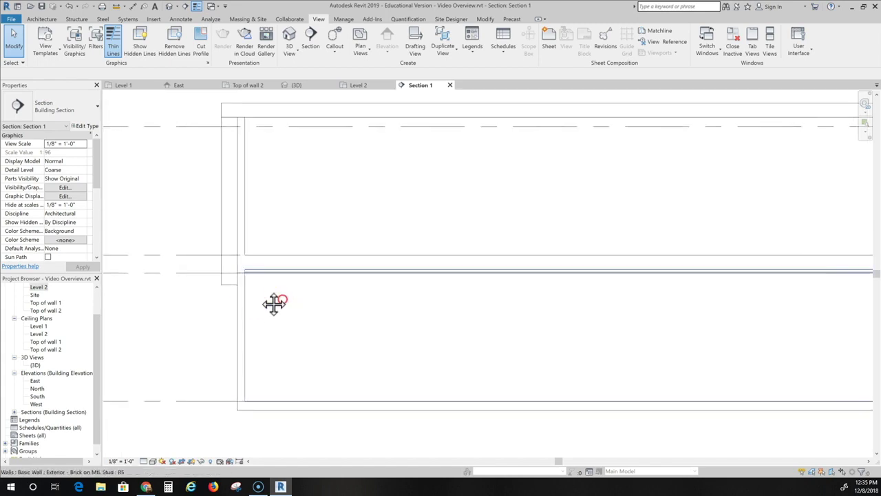
scroll(205, 279, down, 5)
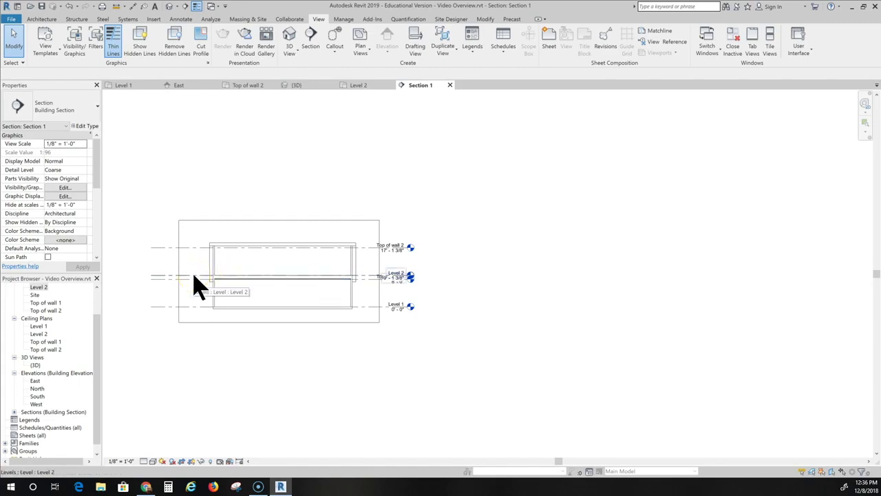
click(195, 278)
Step: Lower Level 2 to an elevation of 8' 11 3/8" and deselect it
scroll(200, 285, up, 5)
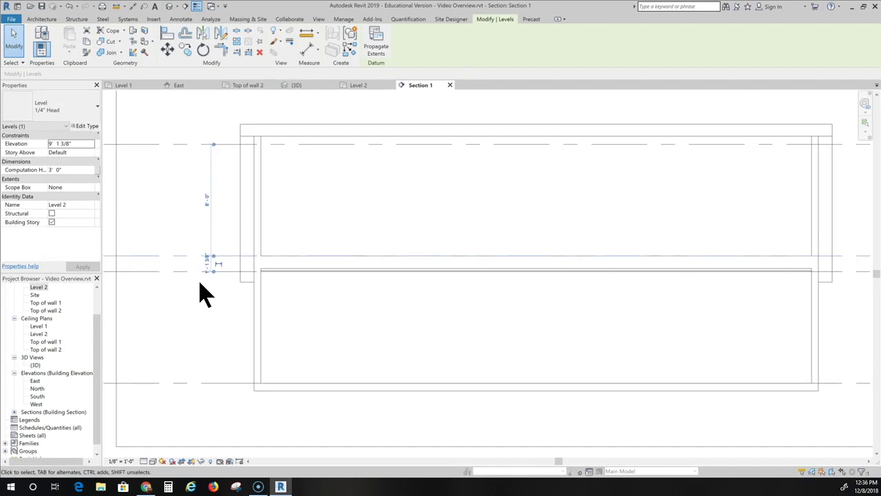
key(Up)
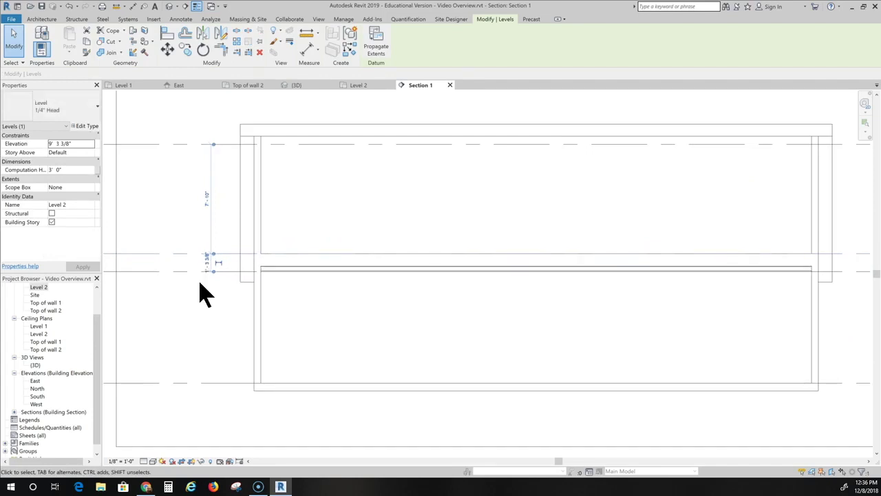
key(Down)
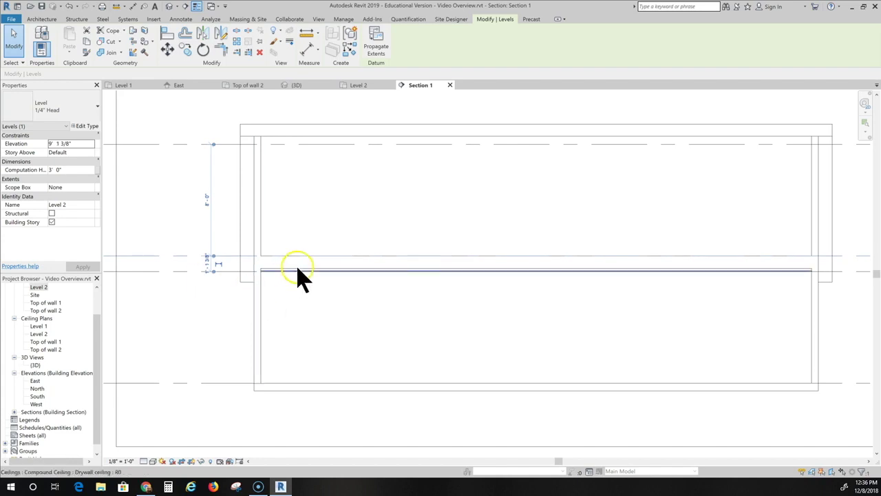
scroll(296, 277, up, 4)
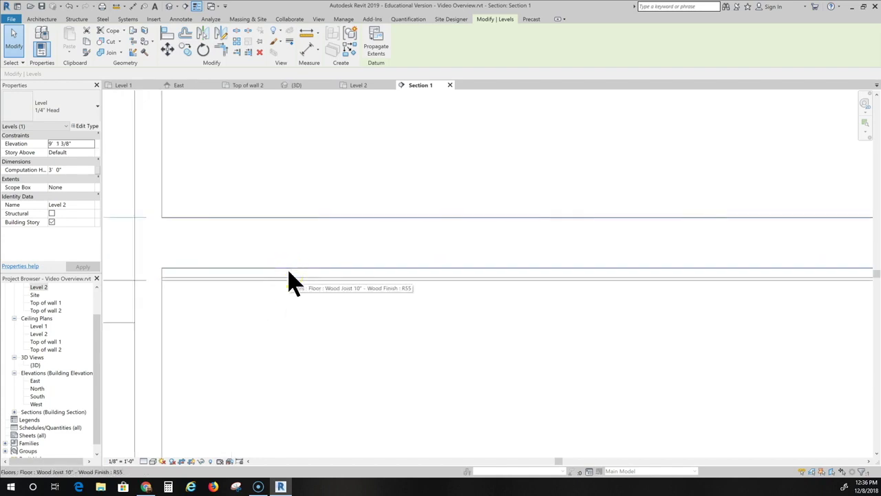
key(Down)
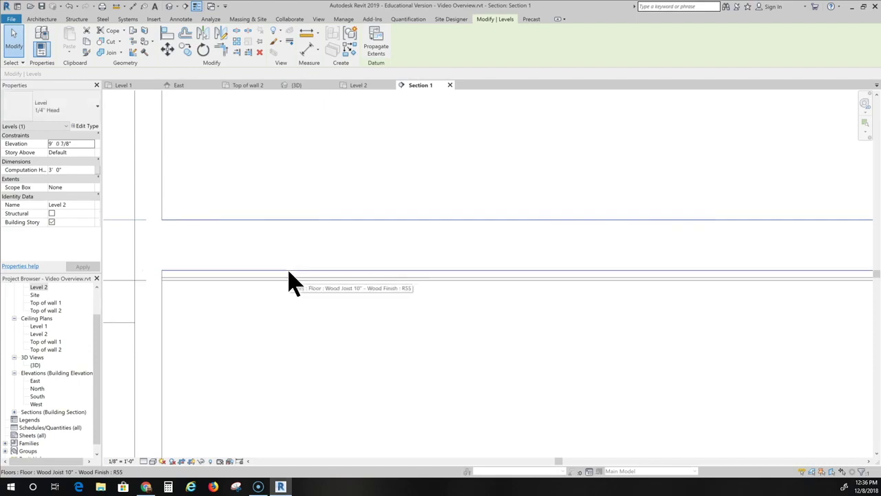
key(Down)
key(Down)
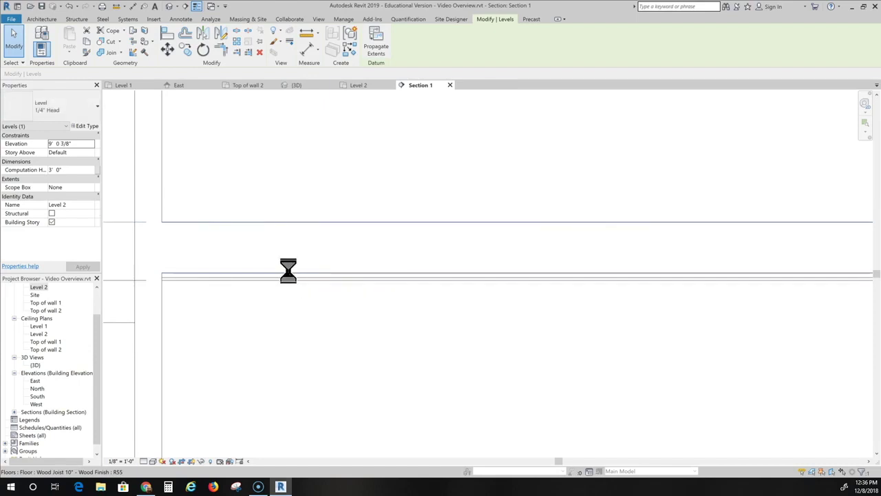
key(Down)
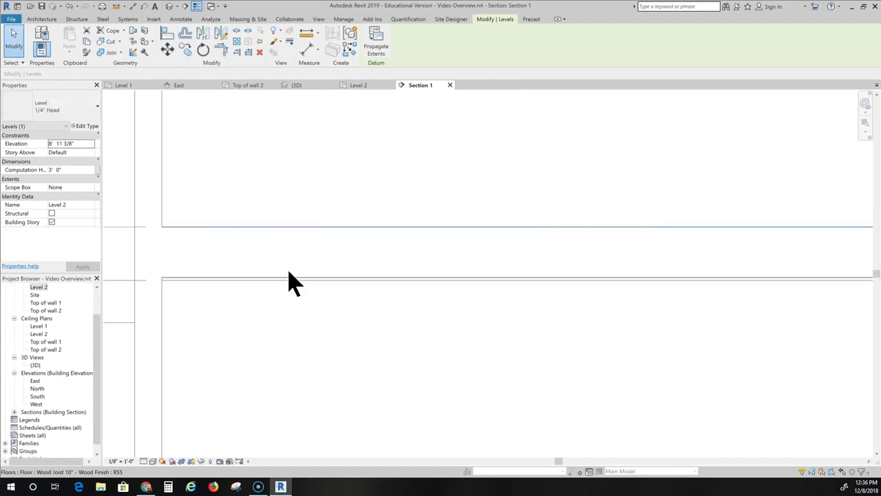
scroll(287, 291, down, 3)
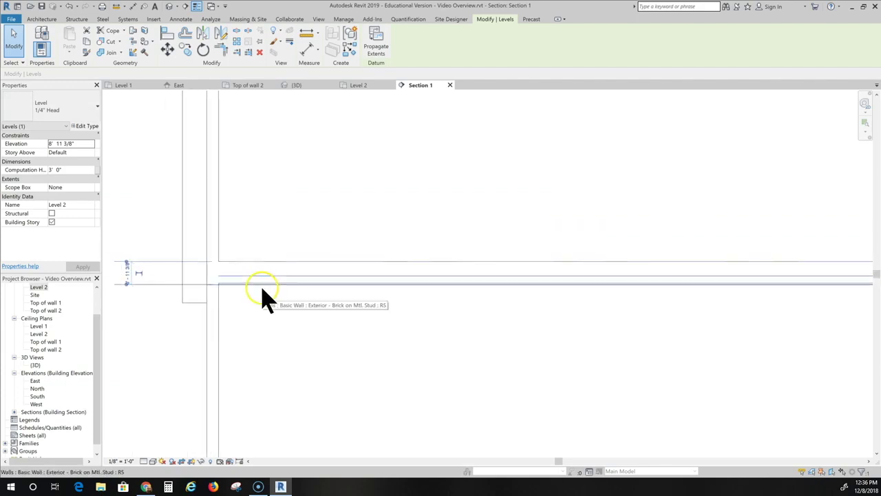
click(133, 355)
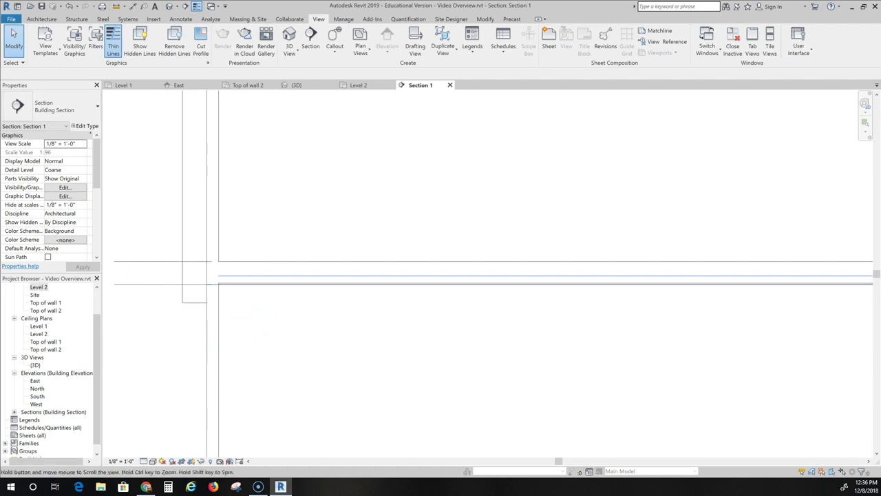
middle_drag(241, 358, 230, 309)
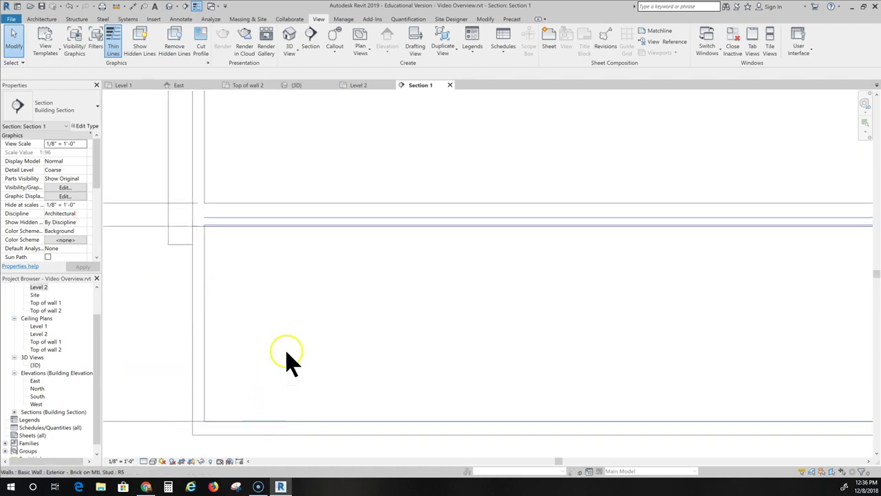
Step: Measure the first-floor wall from its base to the top of the wall, then return to the Level 1 plan
click(116, 7)
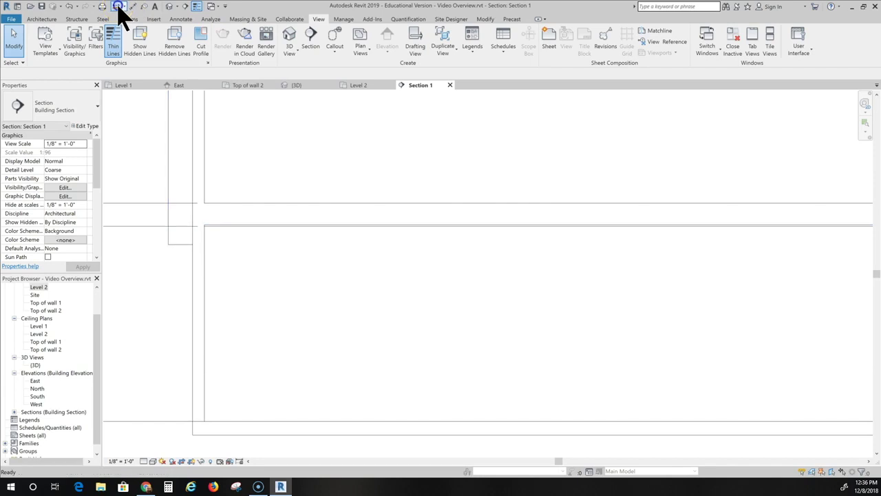
click(294, 419)
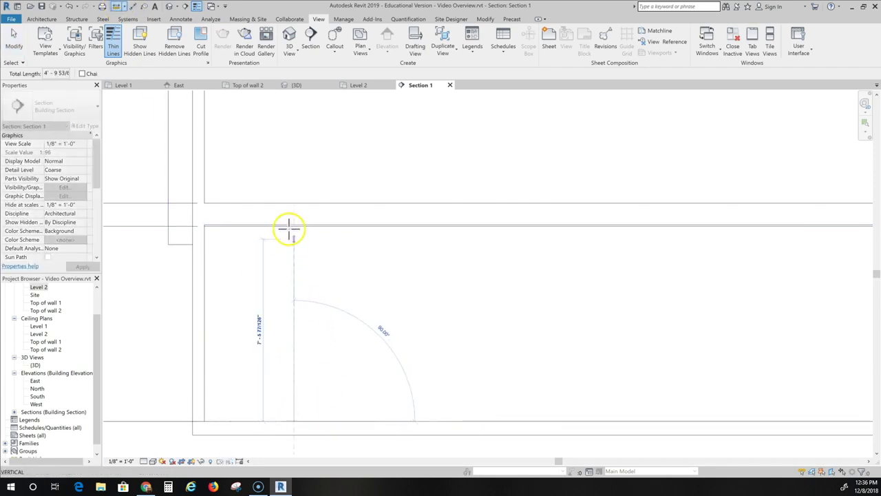
scroll(291, 225, up, 4)
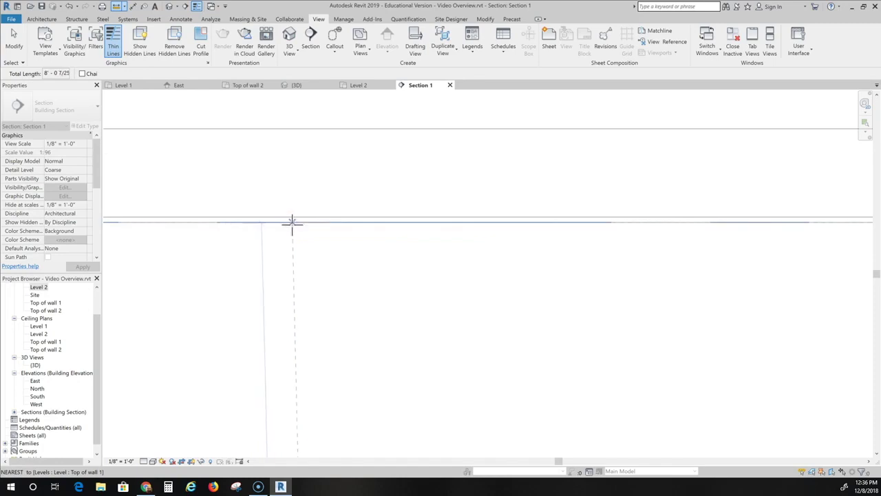
click(293, 222)
scroll(285, 309, down, 3)
scroll(290, 430, up, 2)
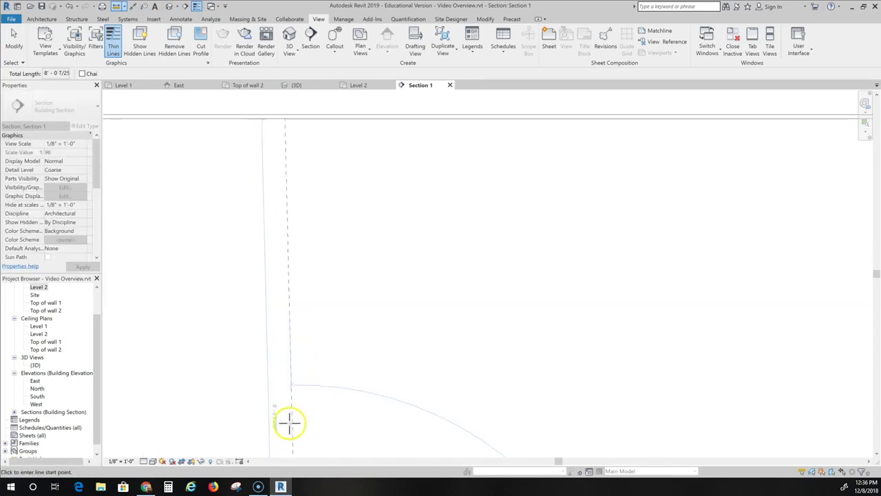
scroll(278, 405, down, 3)
scroll(289, 375, down, 2)
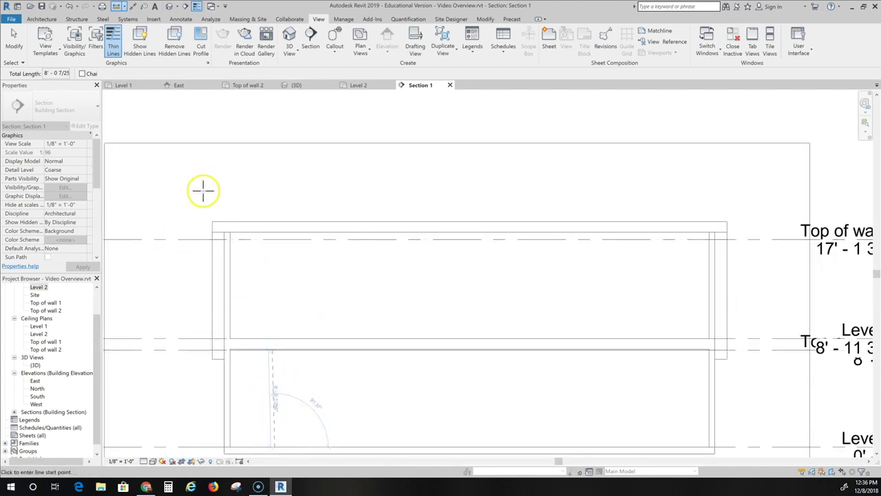
key(ctrl+Tab)
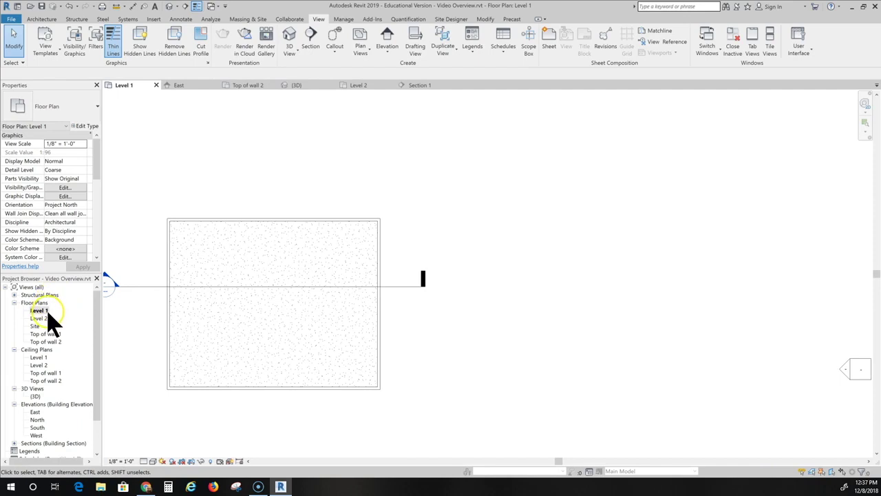
Step: Start the Wall tool on Level 1 with the Interior - 4 7/8" Partition (1-hr) type
middle_drag(135, 350, 194, 336)
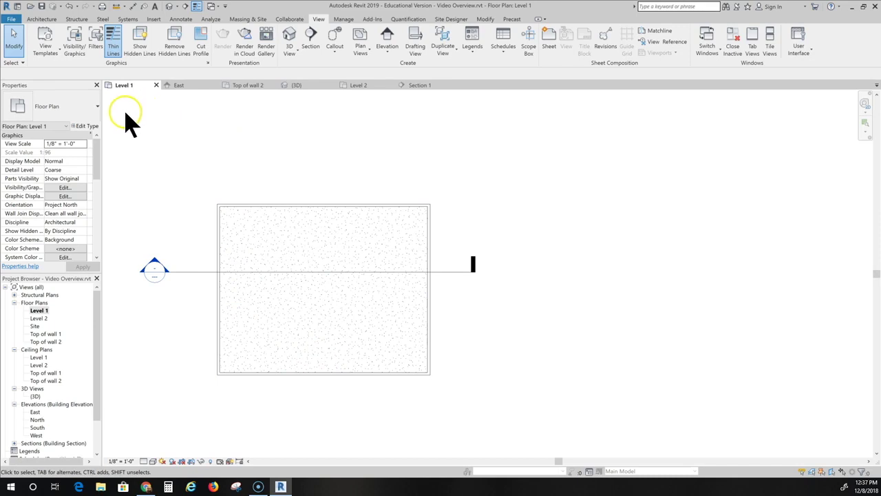
click(11, 19)
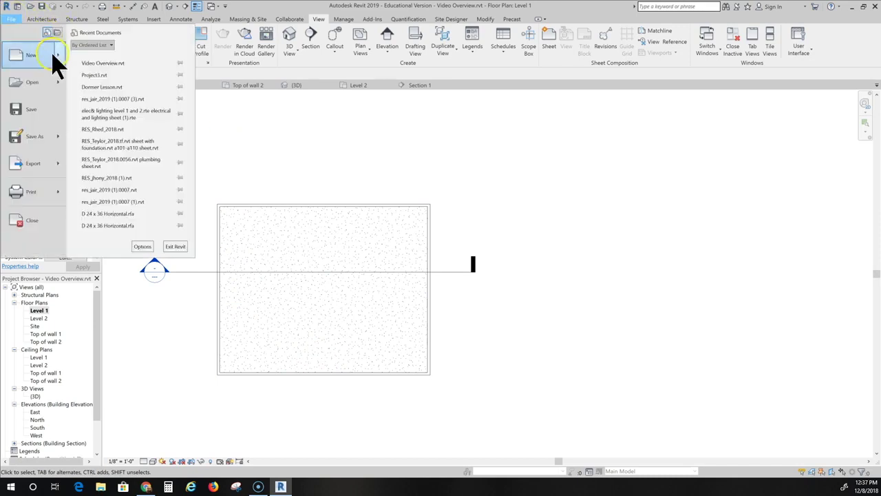
click(250, 96)
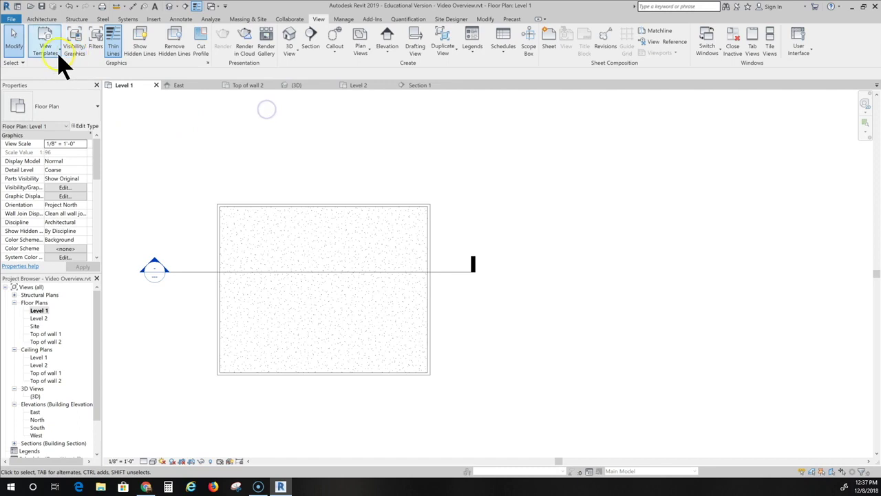
click(22, 19)
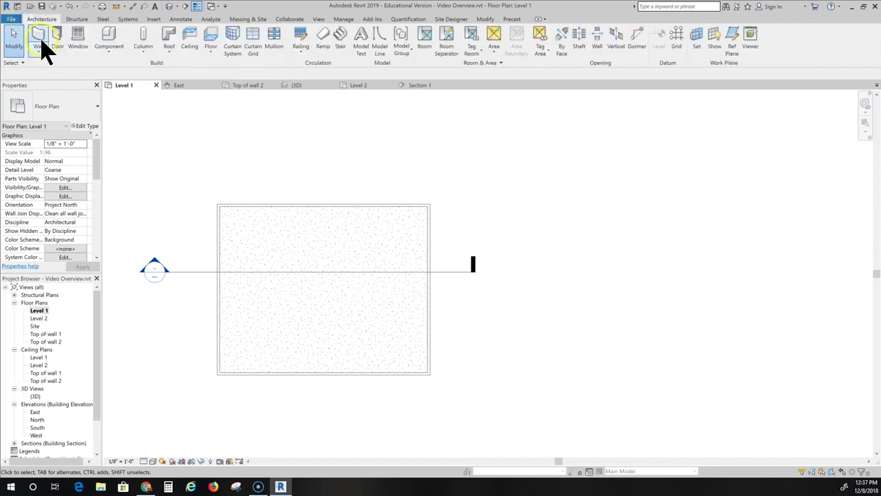
click(39, 36)
click(53, 108)
scroll(60, 329, down, 3)
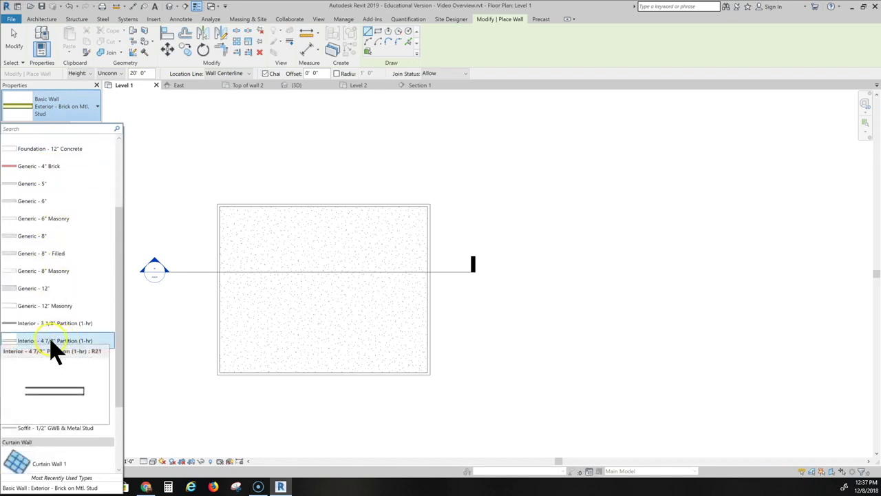
click(57, 342)
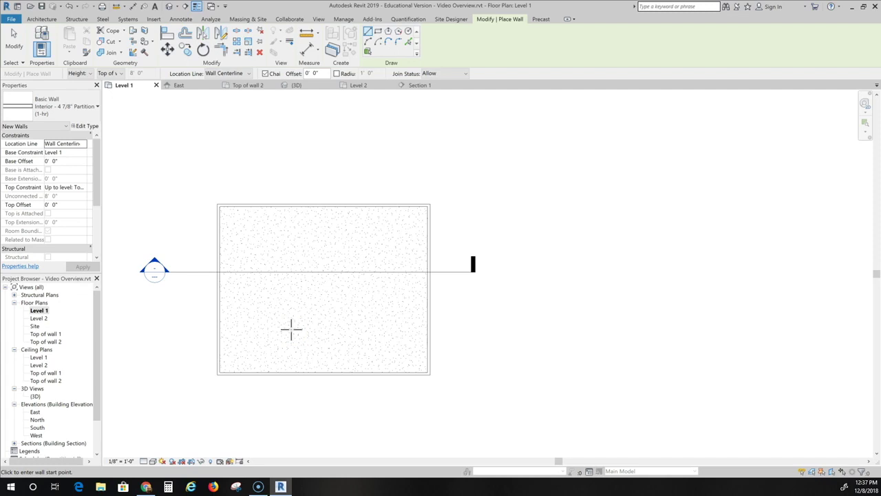
Step: Draw a vertical partition 11'-6" from the left corner, running from the bottom wall to the top wall
click(317, 334)
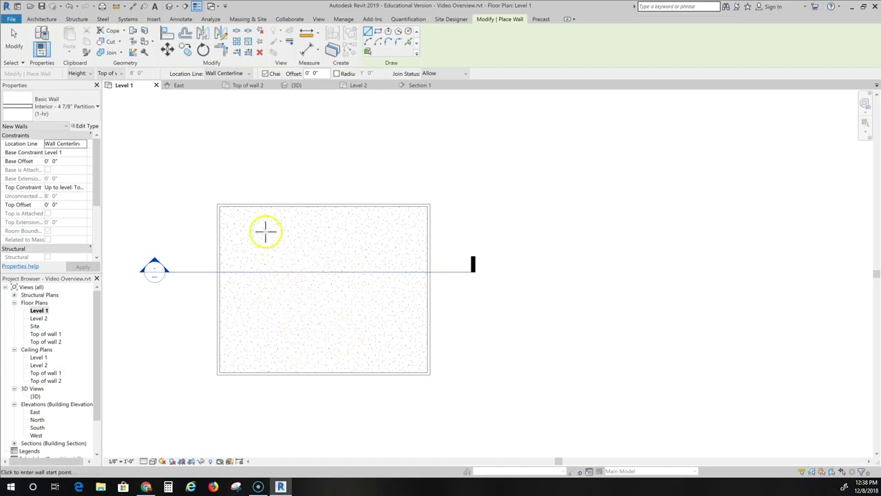
click(218, 372)
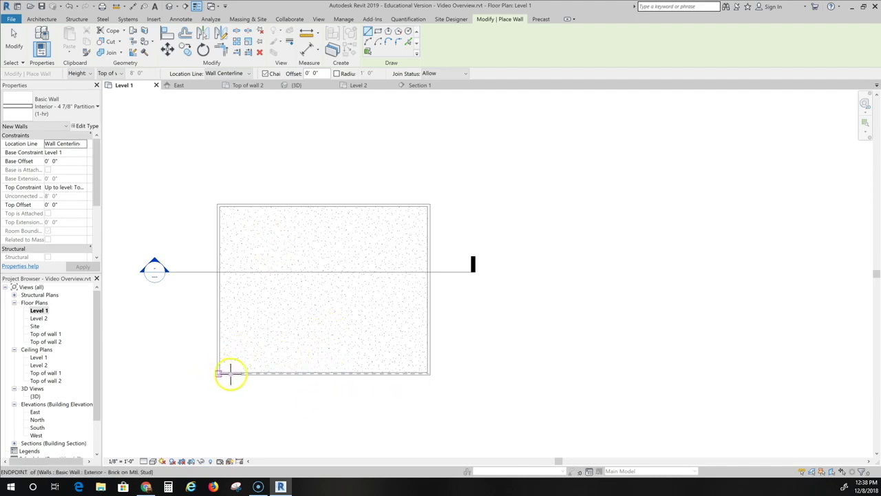
click(278, 373)
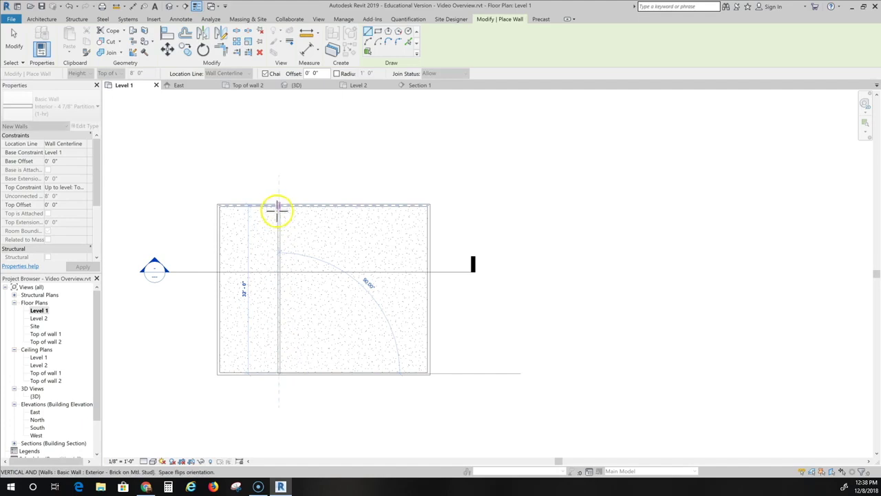
click(278, 217)
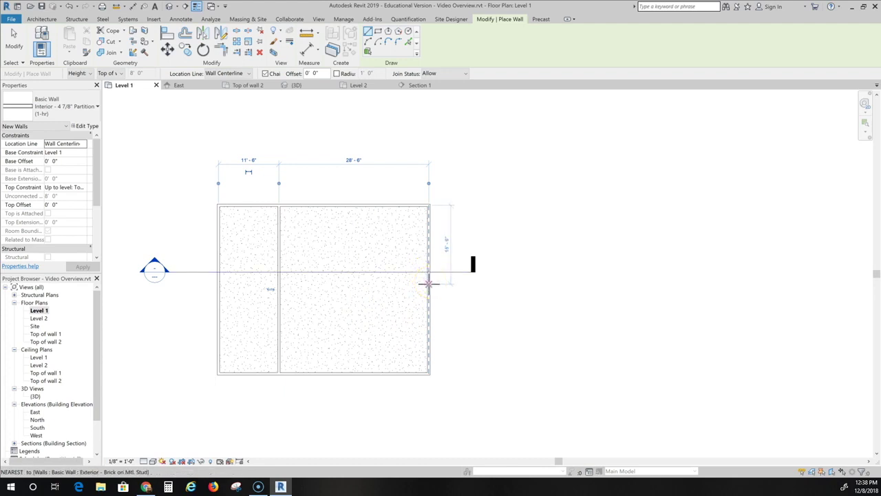
Step: Draw a horizontal partition across the building, then another across the lower-left room
click(428, 282)
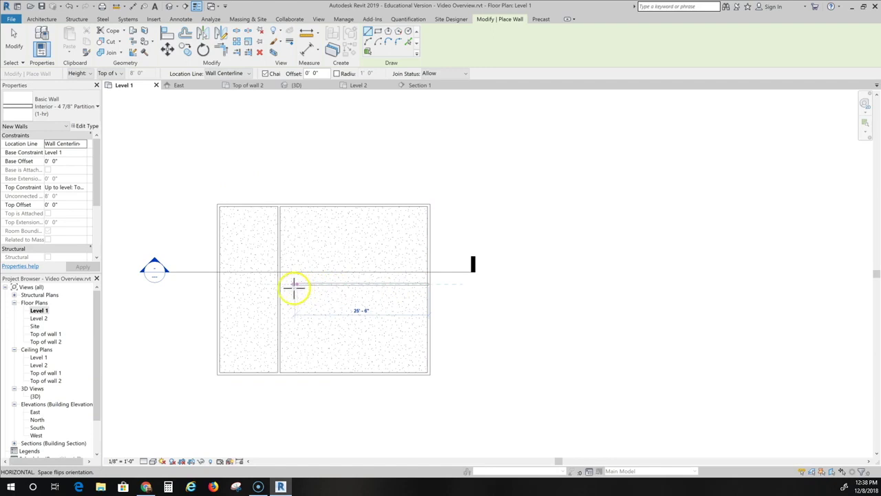
click(219, 282)
key(Escape)
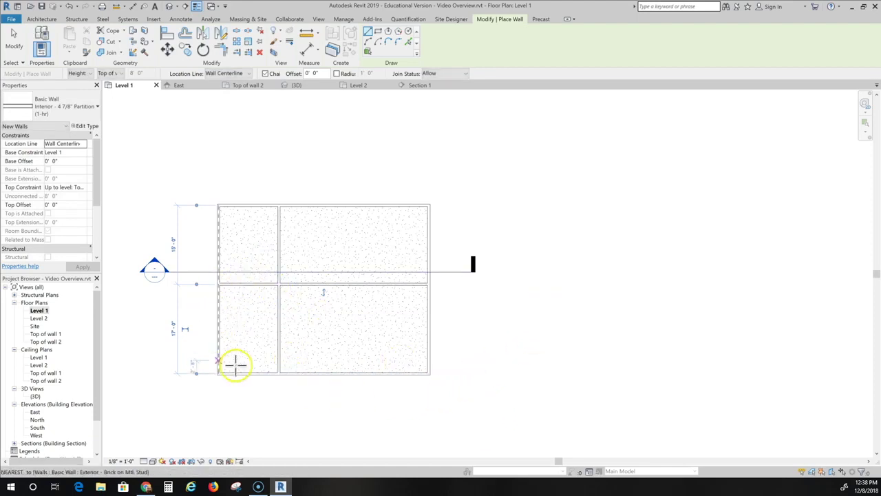
scroll(236, 366, up, 4)
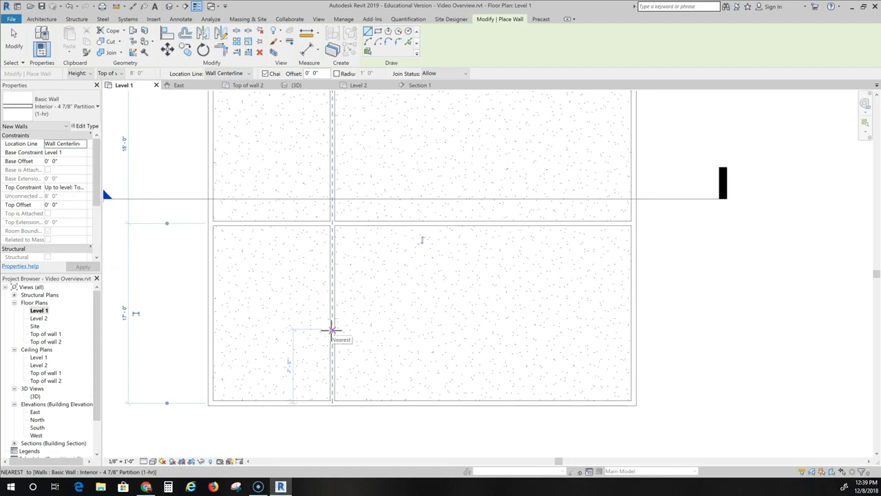
click(331, 330)
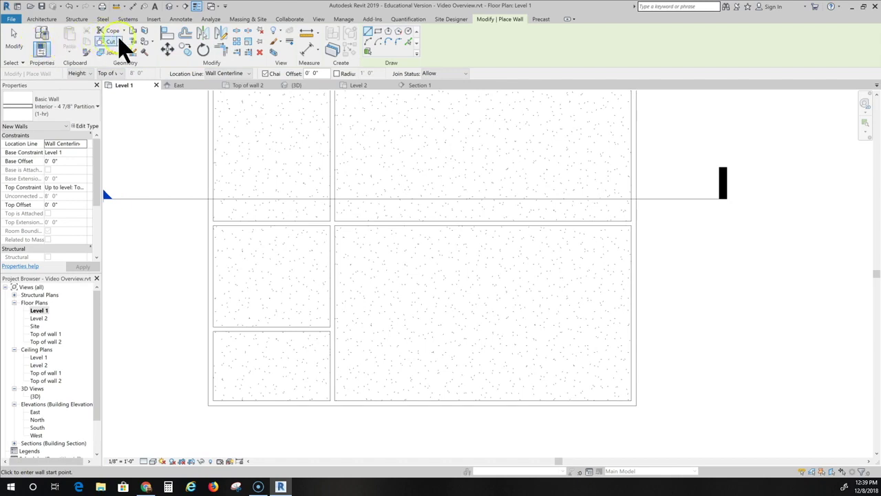
Step: Offset a copy of the lower-left partition by 2' 6"
click(185, 32)
double_click(91, 73)
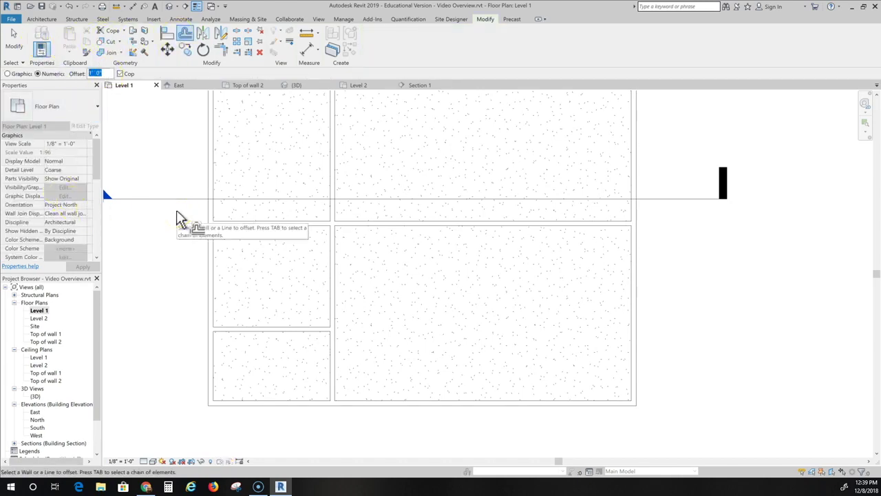
text(2)
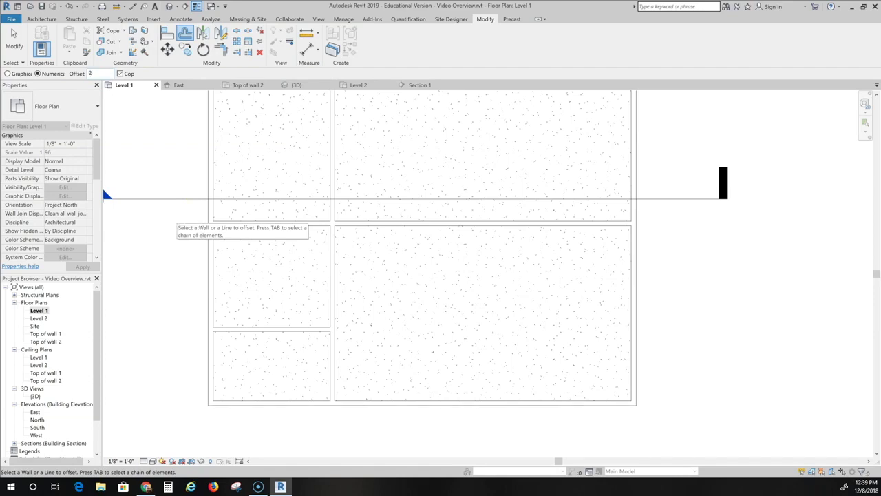
text('6)
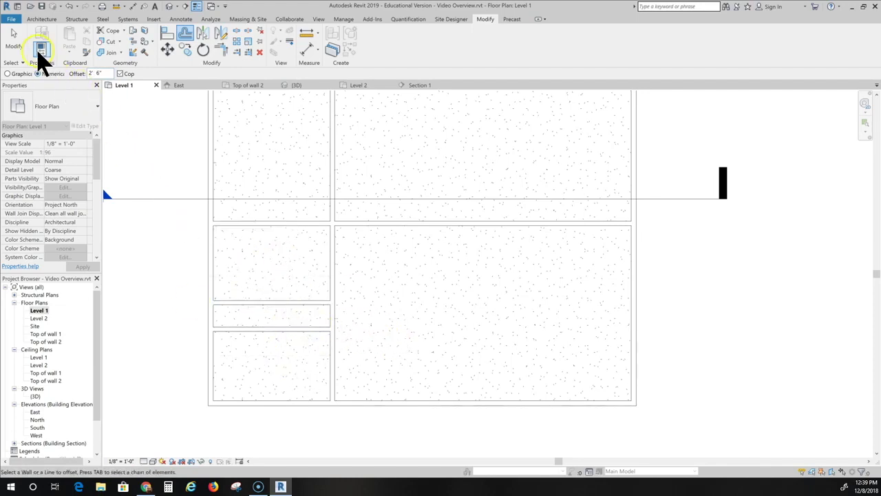
Step: Begin a measurement on the wall, then cancel it
click(307, 36)
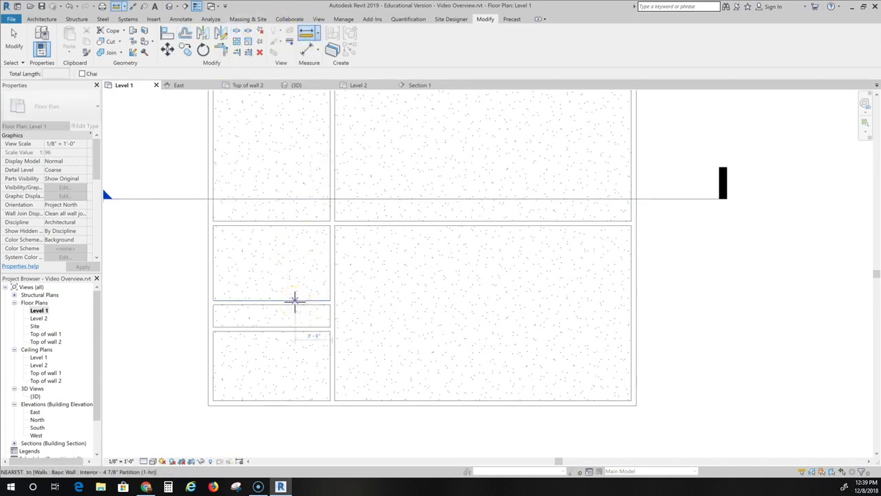
click(294, 300)
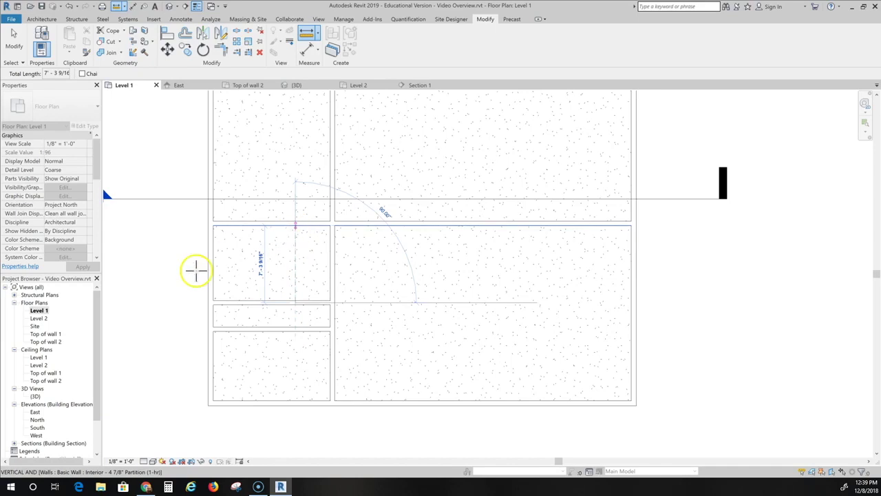
key(Escape)
key(Escape)
Step: Draw a second full-depth vertical partition from the bottom to the top exterior wall, forming a hallway
scroll(340, 374, down, 2)
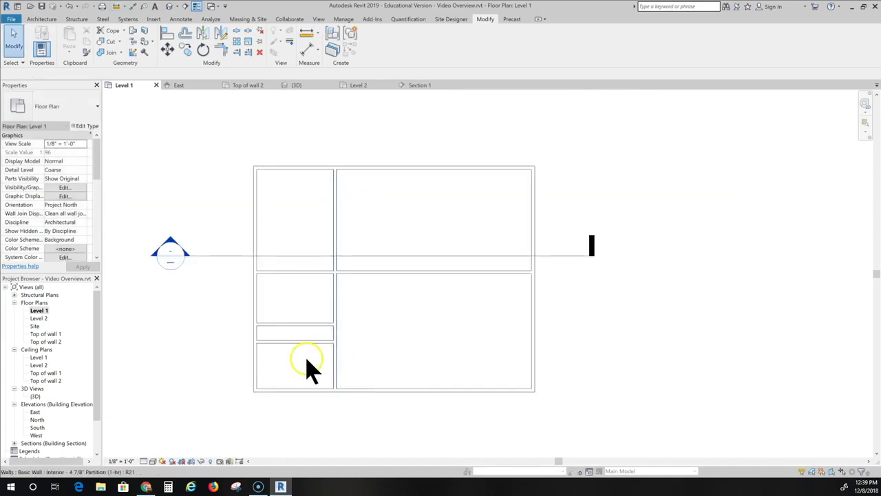
scroll(282, 381, up, 2)
middle_drag(237, 250, 256, 273)
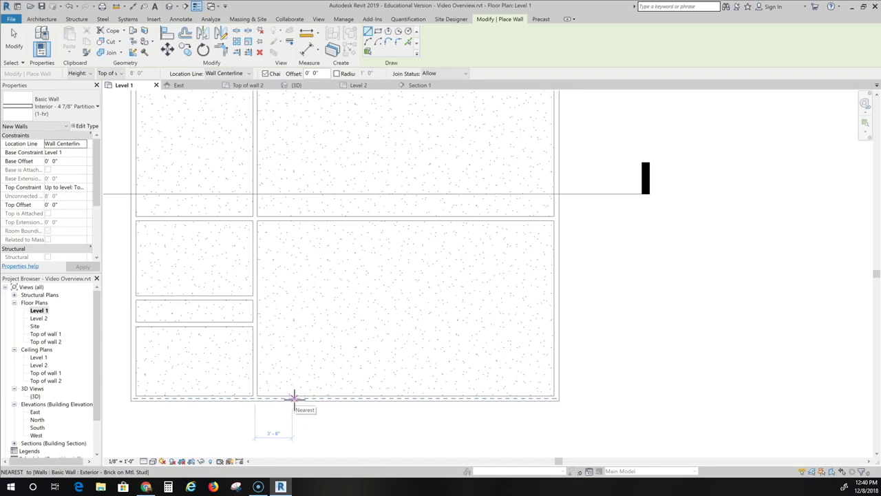
click(294, 397)
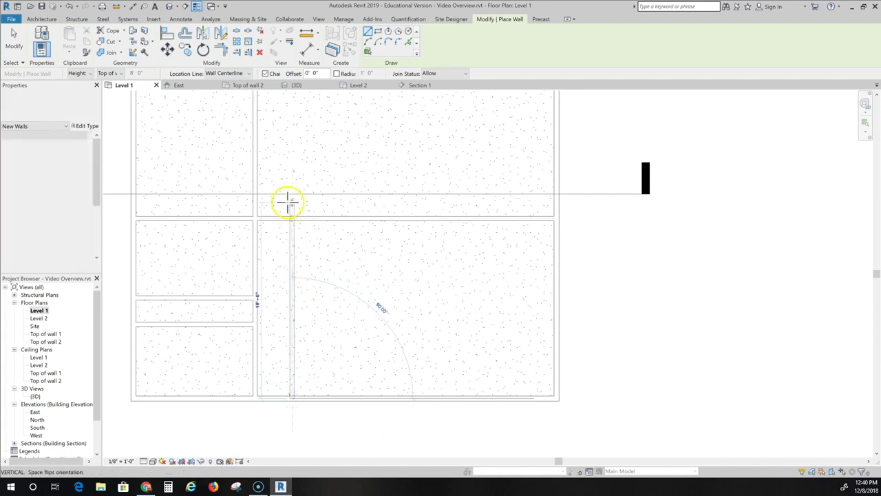
middle_drag(287, 200, 274, 351)
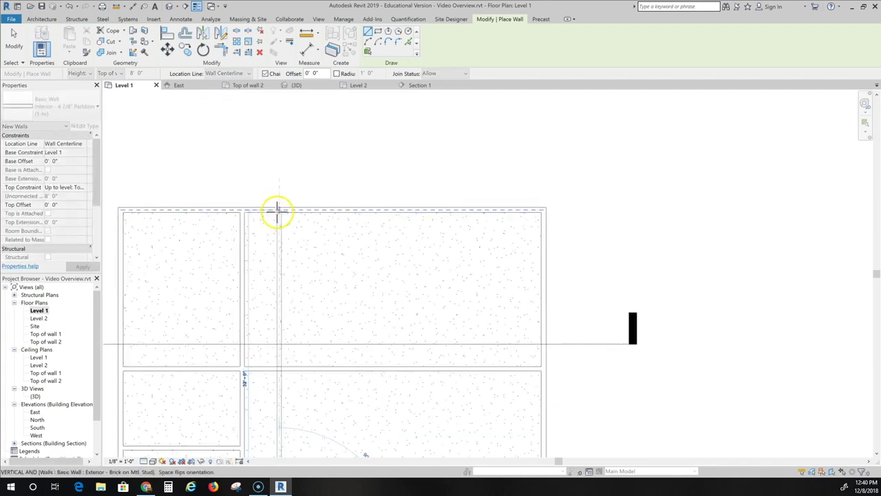
click(276, 212)
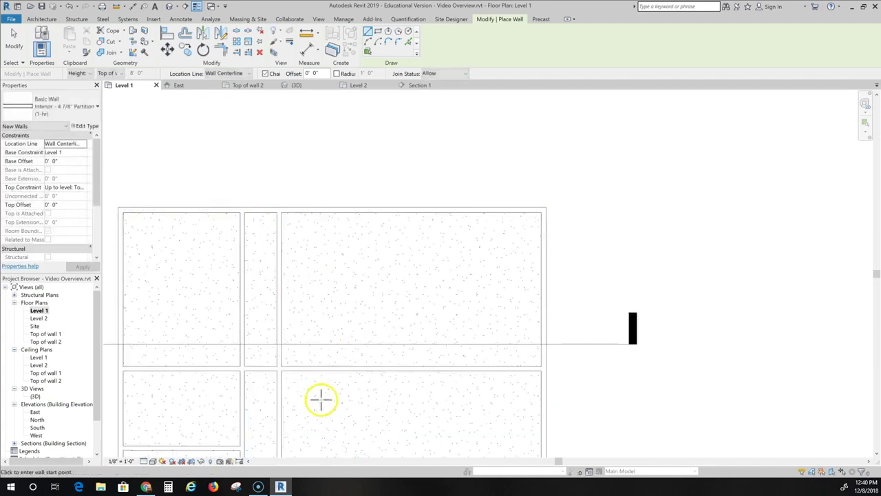
scroll(321, 413, down, 3)
middle_drag(321, 427, 287, 344)
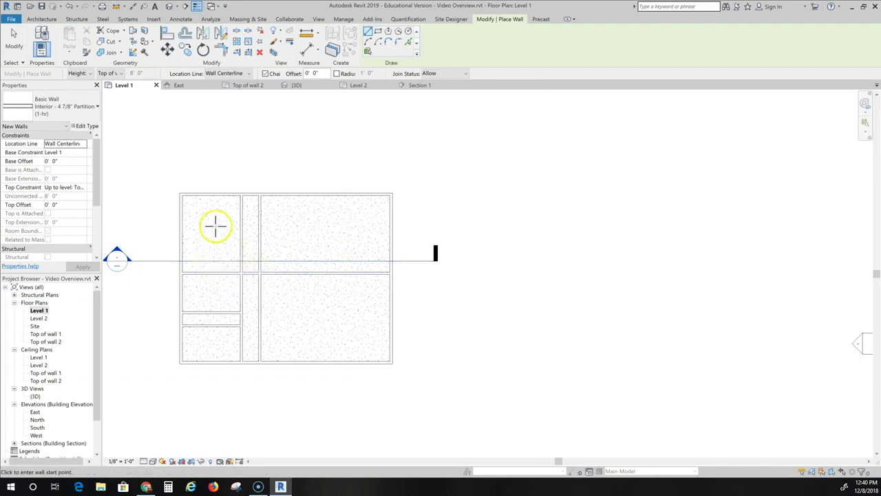
scroll(219, 289, up, 2)
click(239, 264)
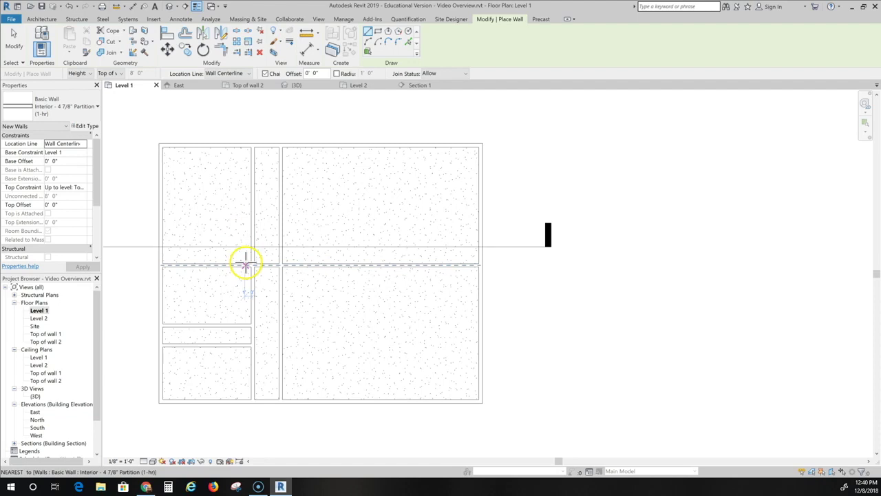
Step: Delete the building section line and its view
key(Escape)
key(Escape)
click(306, 246)
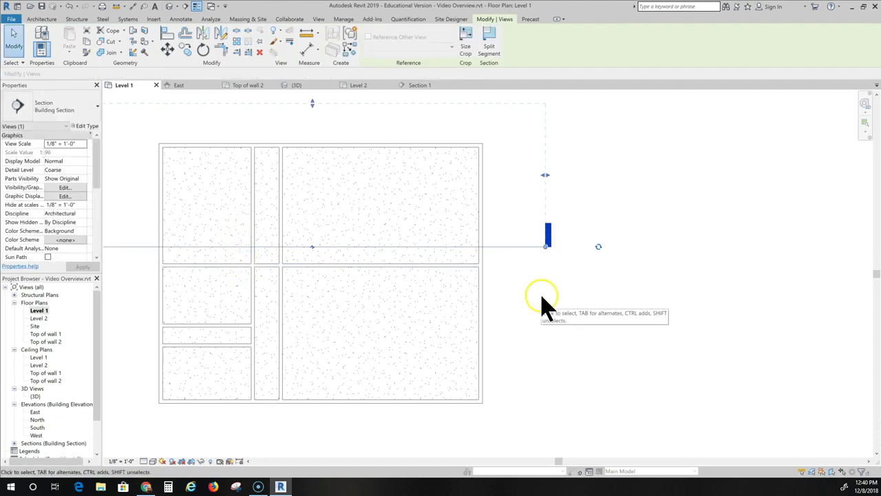
key(Delete)
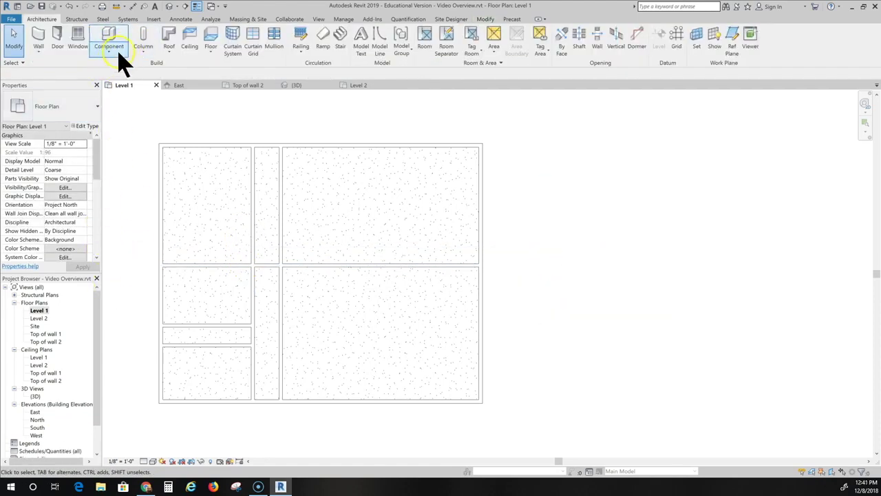
Step: Draw a horizontal partition from the hallway wall to the left exterior wall, splitting the top-left room
click(38, 38)
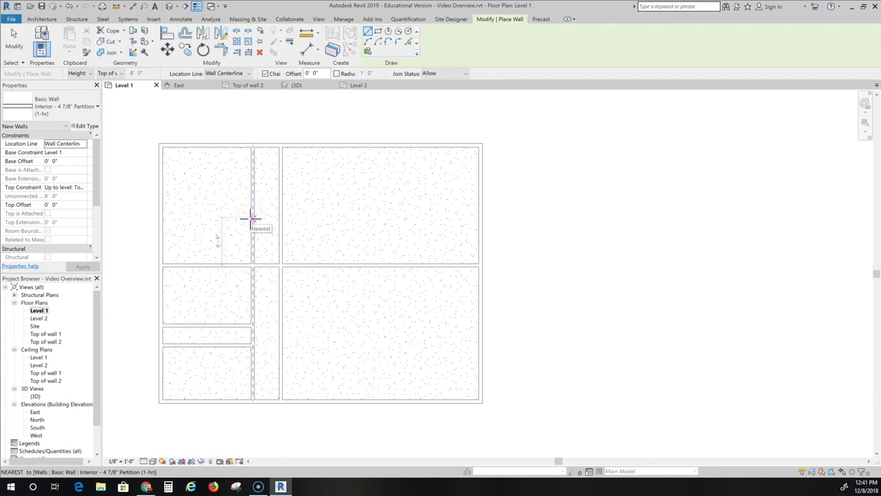
click(251, 218)
click(162, 219)
key(Escape)
key(Escape)
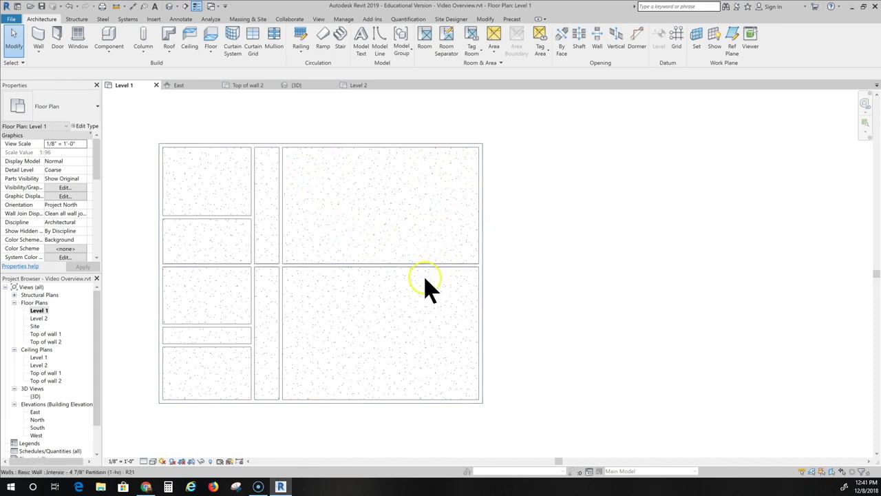
Step: Using WA, draw a vertical partition from the middle horizontal wall up to the top wall
key(w)
key(a)
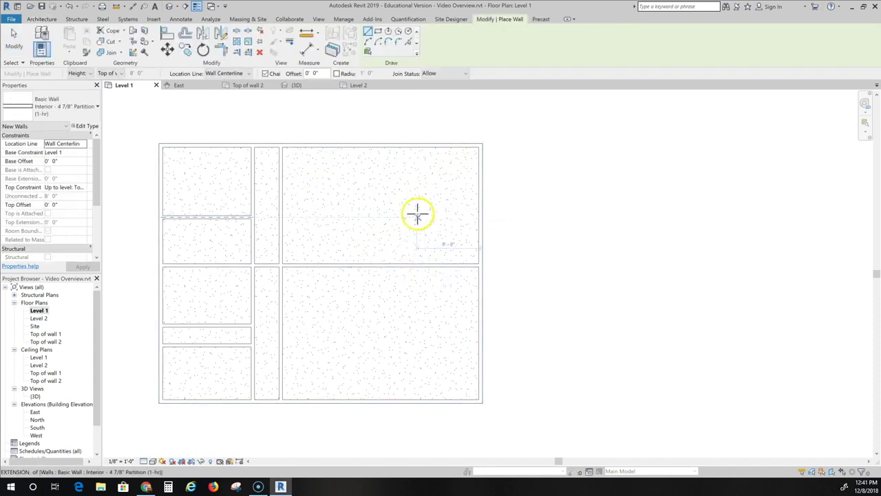
click(372, 262)
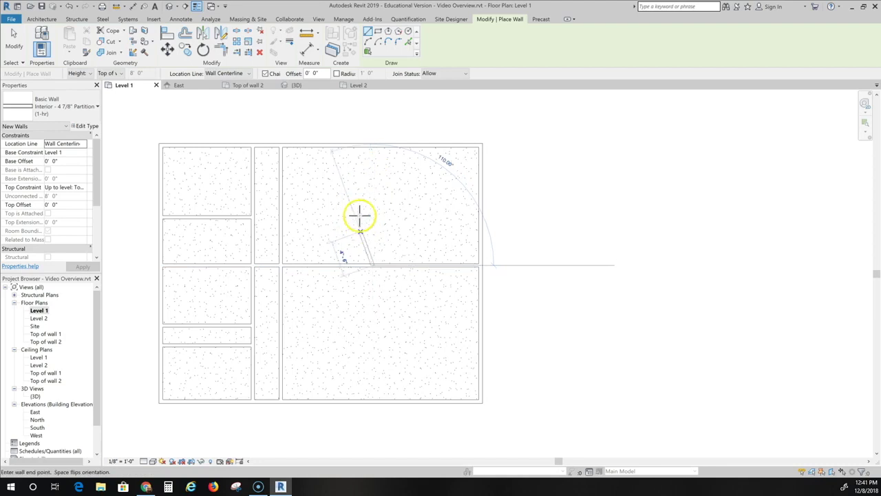
click(374, 143)
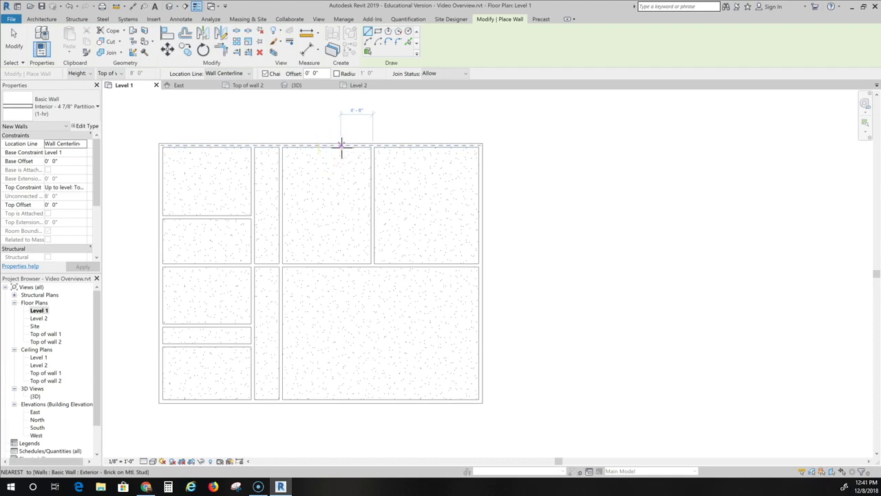
click(342, 159)
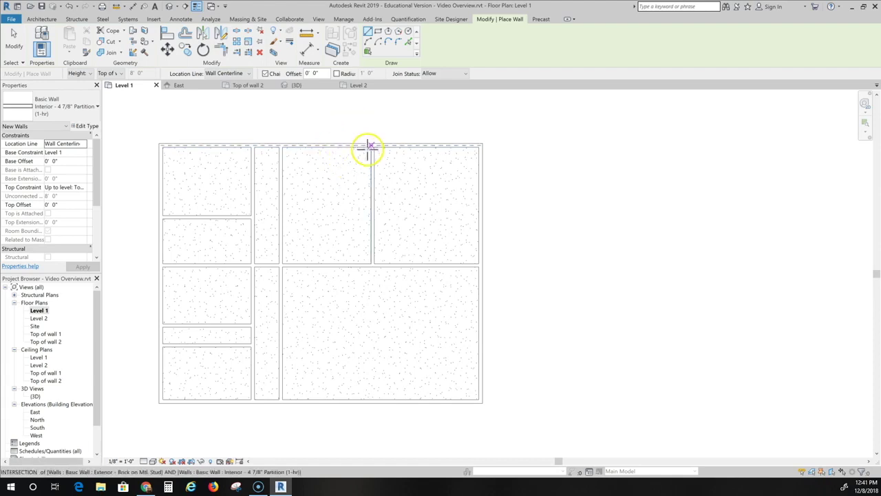
click(370, 147)
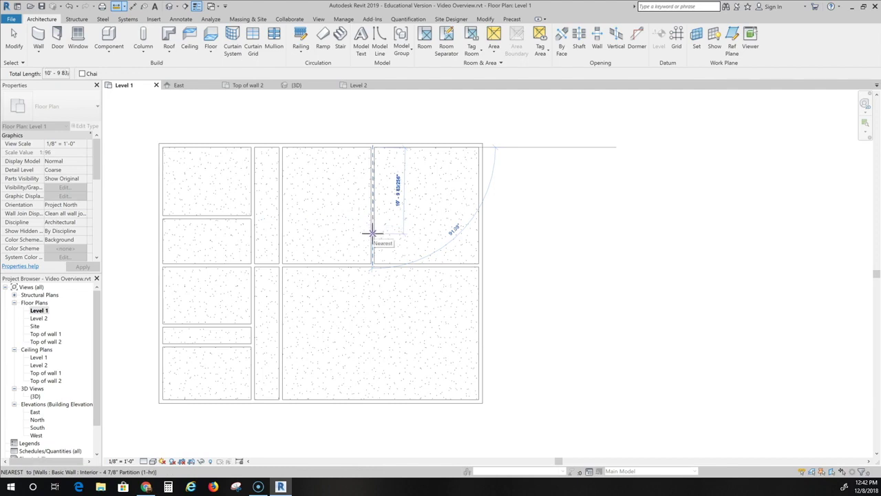
Step: Draw a horizontal partition from the hallway side to the new vertical wall
click(372, 233)
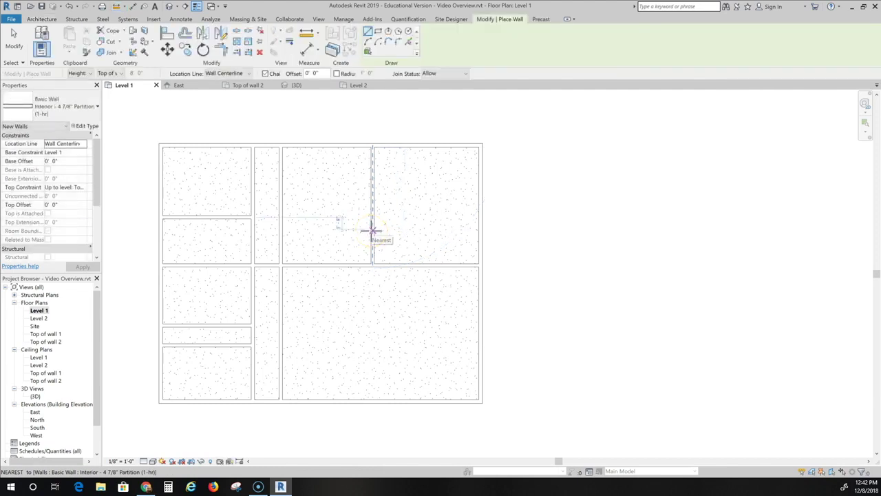
click(282, 228)
click(451, 232)
key(Escape)
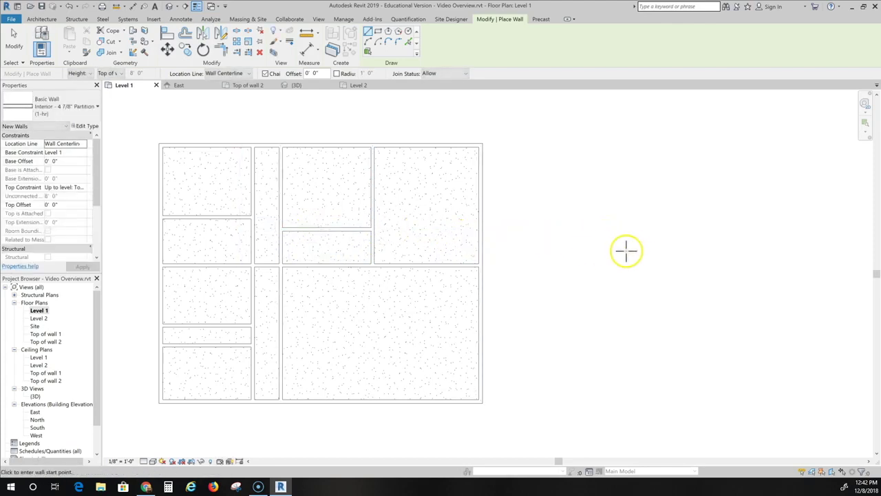